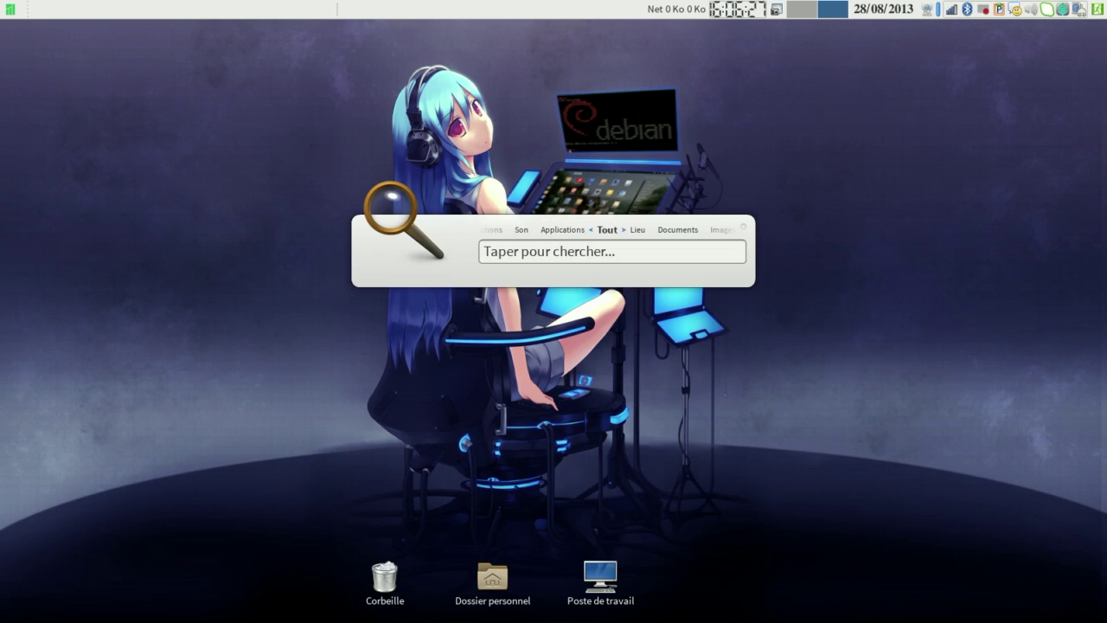
Find and launch TrueCrypt through the desktop application search
{"action": "type", "text": "tr"}
{"action": "key", "text": "Return"}
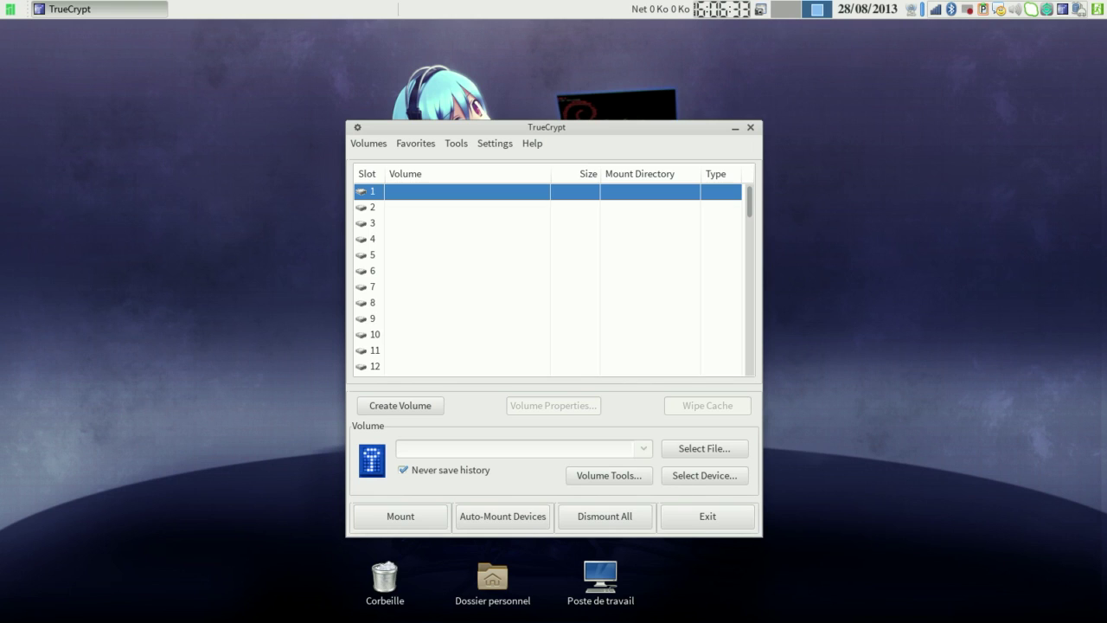
{"action": "left_click", "coordinate": [967, 9]}
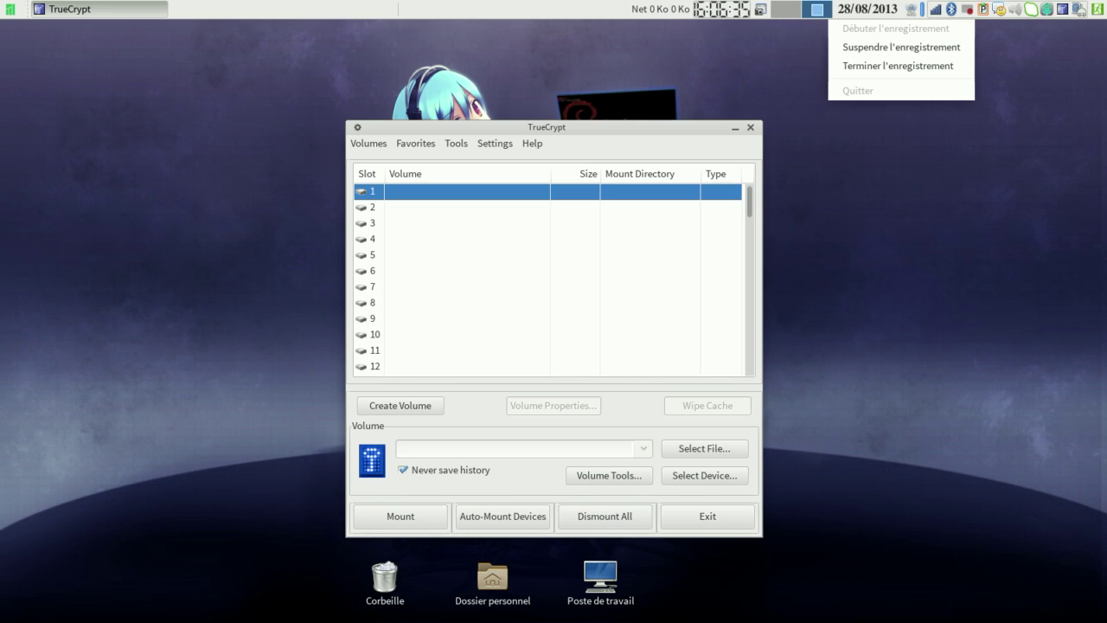
{"action": "left_click", "coordinate": [902, 47]}
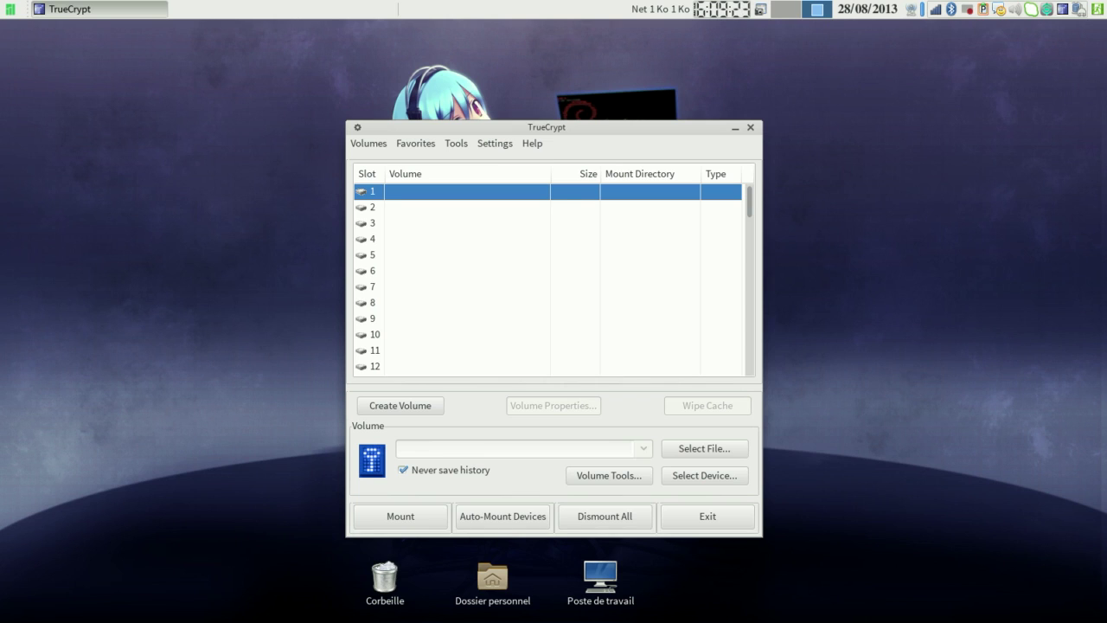
Start creating a new volume as an encrypted file container and accept the default volume type
{"action": "left_click", "coordinate": [369, 143]}
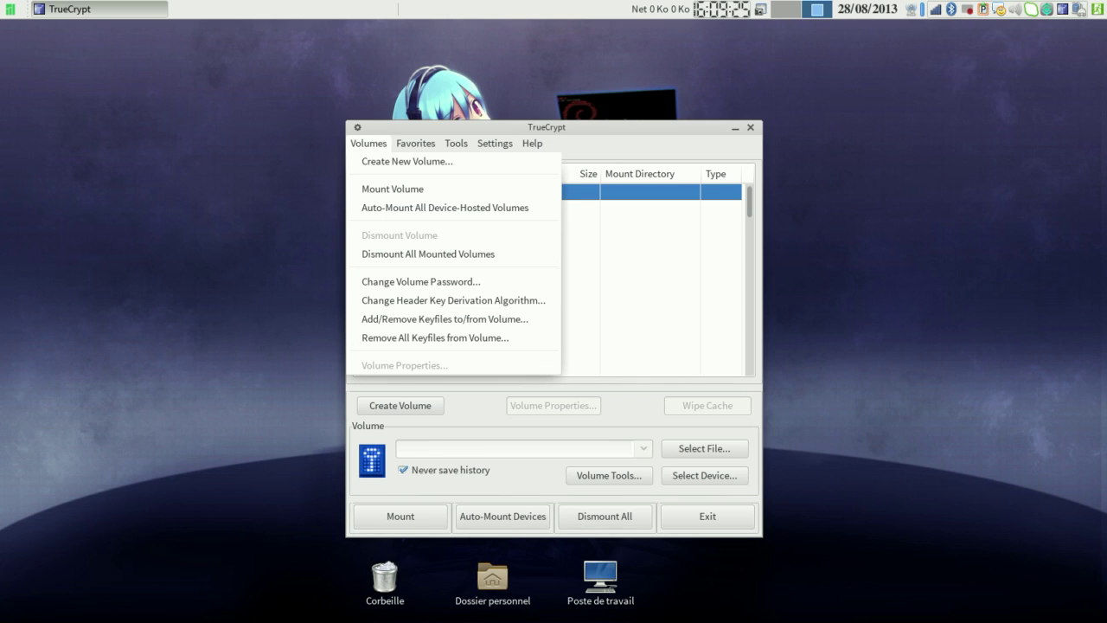
{"action": "key", "text": "Down"}
{"action": "key", "text": "Return"}
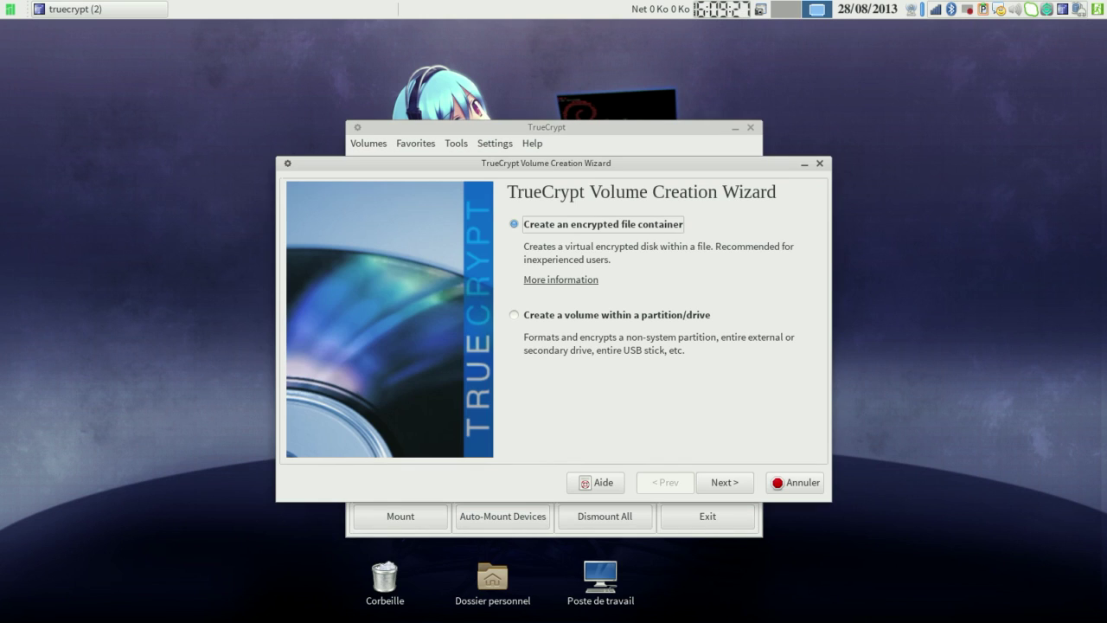
{"action": "key", "text": "Return"}
{"action": "key", "text": "Return"}
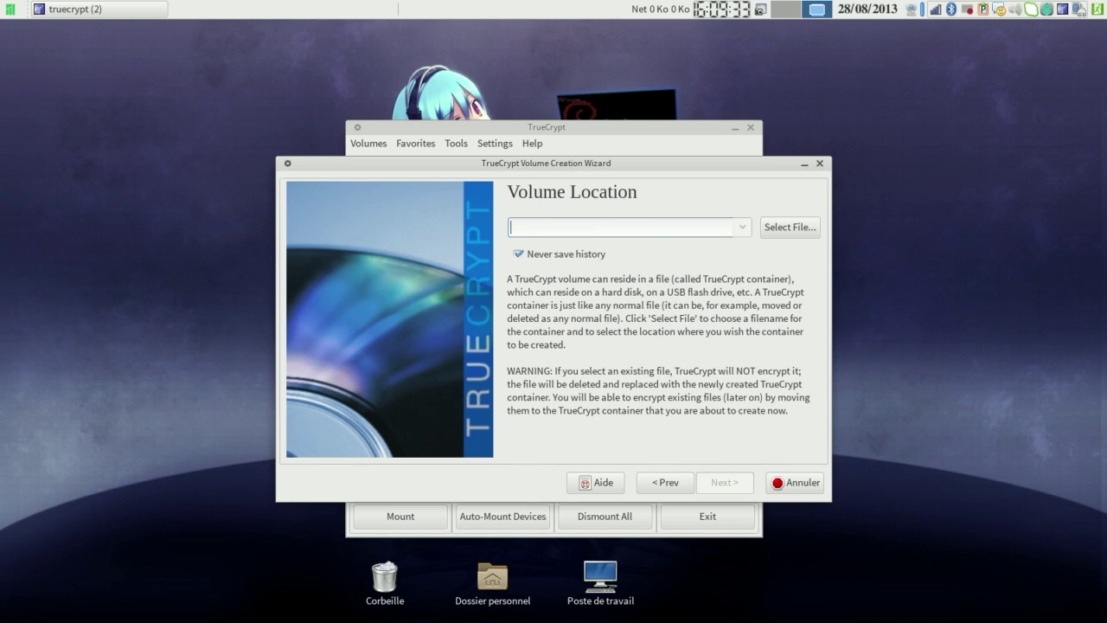
Set the volume location to a new file named ok in the FTP folder and continue to the encryption options
{"action": "left_click", "coordinate": [789, 227]}
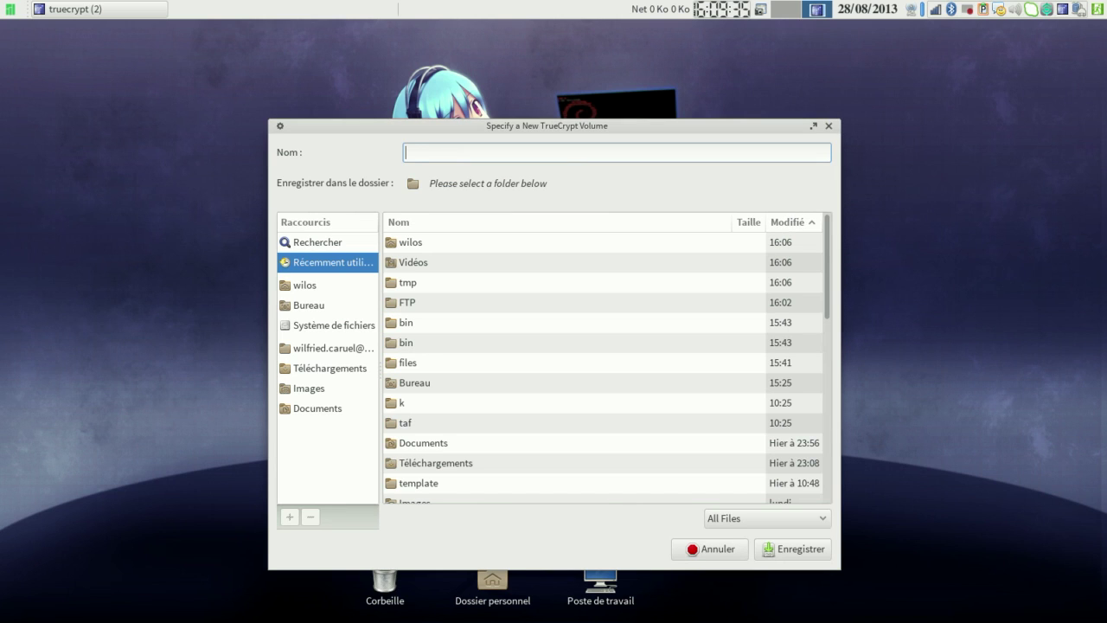
{"action": "type", "text": "ok"}
{"action": "key", "text": "Return"}
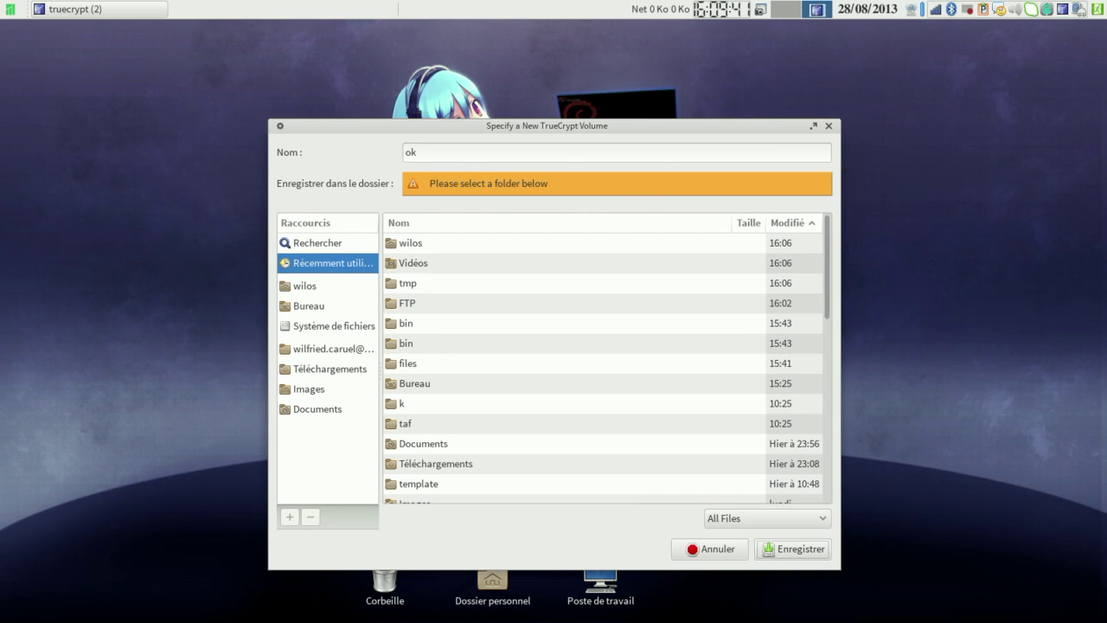
{"action": "double_click", "coordinate": [407, 303]}
{"action": "left_click", "coordinate": [792, 549]}
{"action": "key", "text": "Return"}
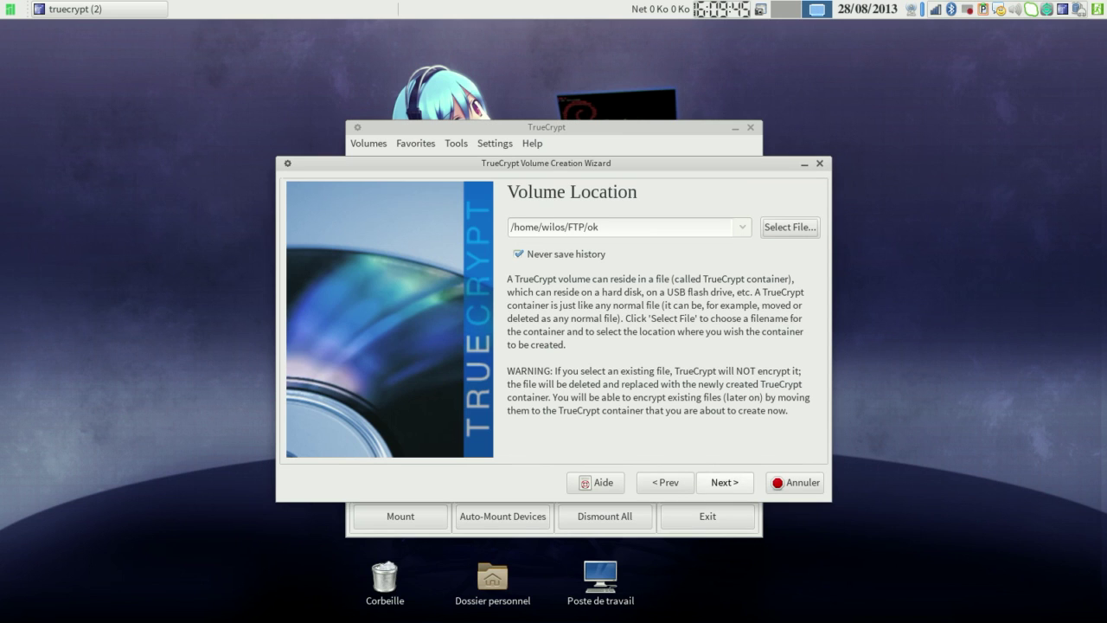
{"action": "left_click", "coordinate": [724, 413]}
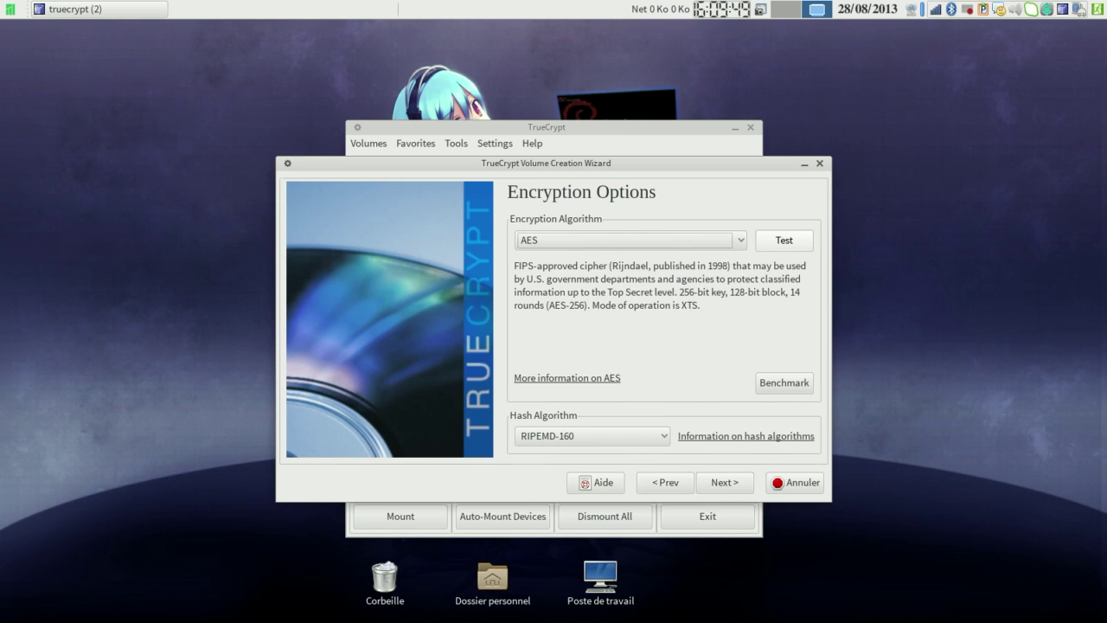
Examine the encryption algorithms offered in the test vectors dialog, including the Twofish-Serpent cascade, and close it
{"action": "left_click", "coordinate": [784, 240]}
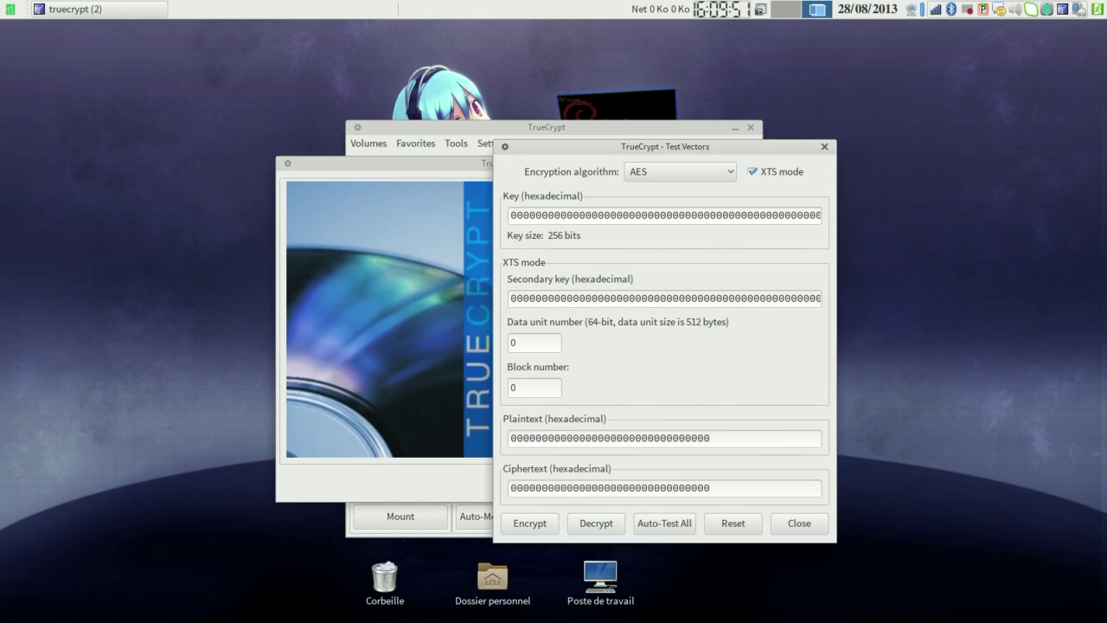
{"action": "scroll", "coordinate": [681, 171], "scroll_direction": "down", "scroll_amount": 1}
{"action": "left_click", "coordinate": [681, 172]}
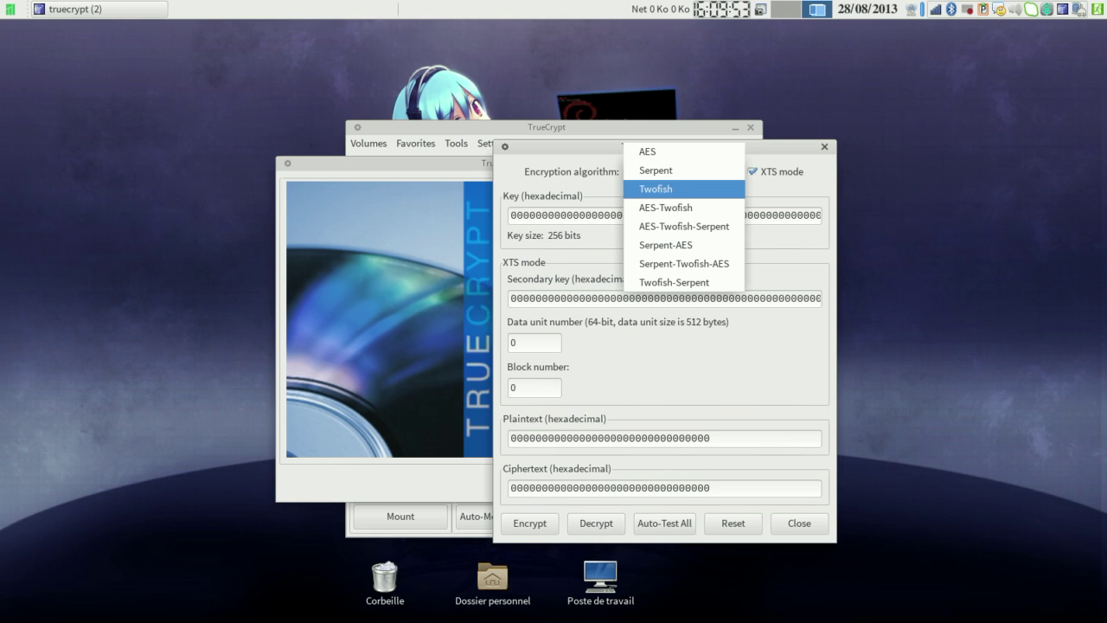
{"action": "left_click", "coordinate": [681, 206]}
{"action": "left_click", "coordinate": [680, 174]}
{"action": "key", "text": "Down"}
{"action": "key", "text": "Return"}
{"action": "key", "text": "Down"}
{"action": "key", "text": "space"}
{"action": "key", "text": "Down"}
{"action": "key", "text": "Return"}
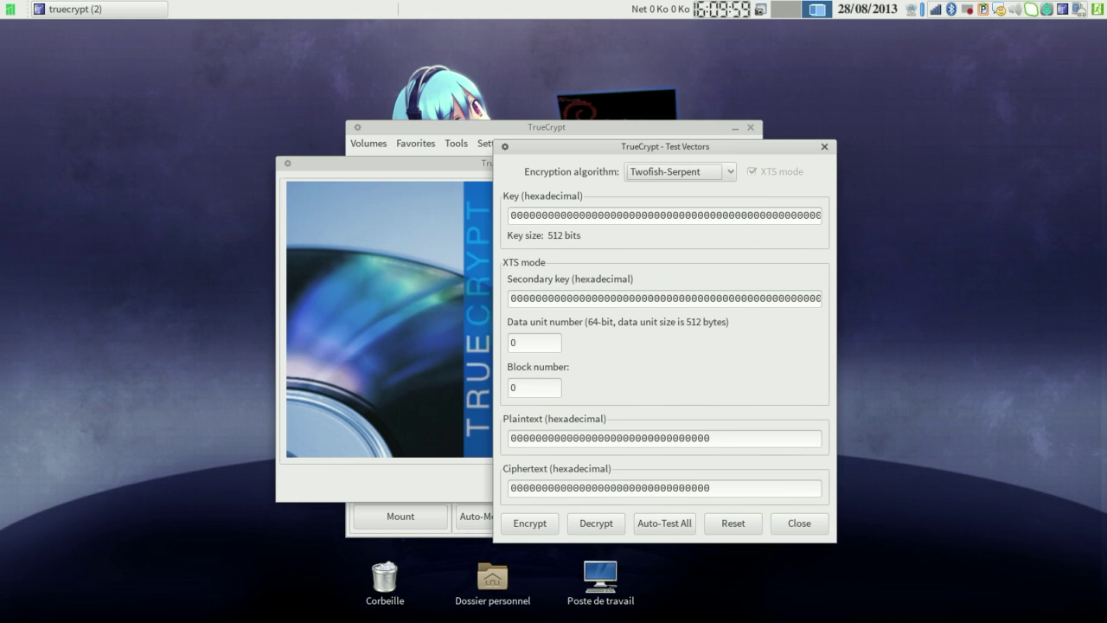
{"action": "left_click", "coordinate": [799, 523]}
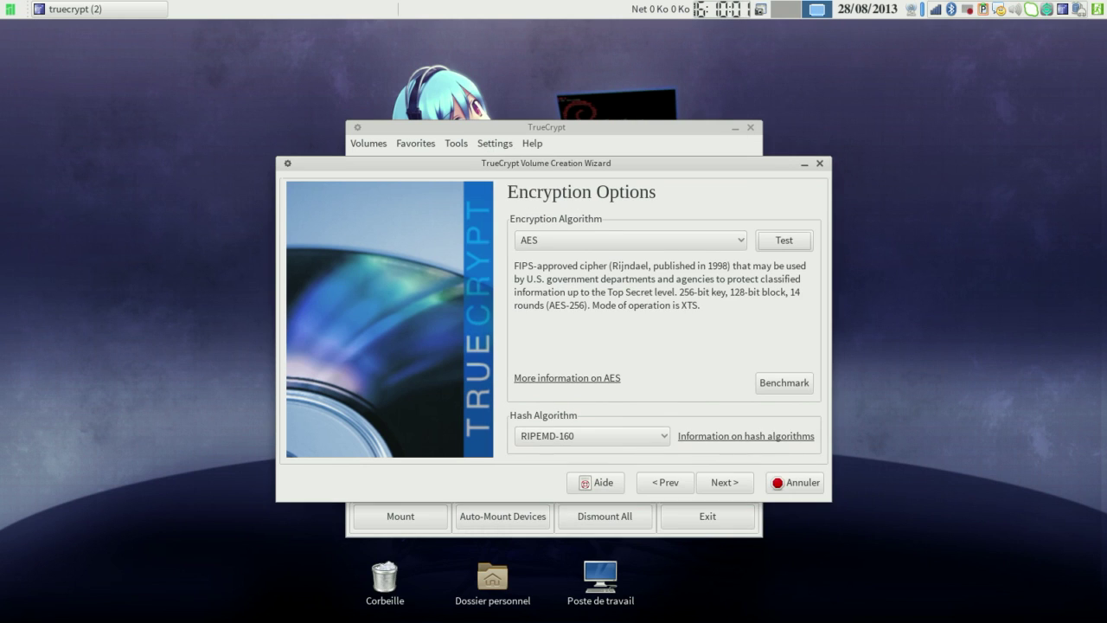
Set the hash algorithm to Whirlpool, keep AES encryption, and continue to the volume size
{"action": "left_click", "coordinate": [571, 436]}
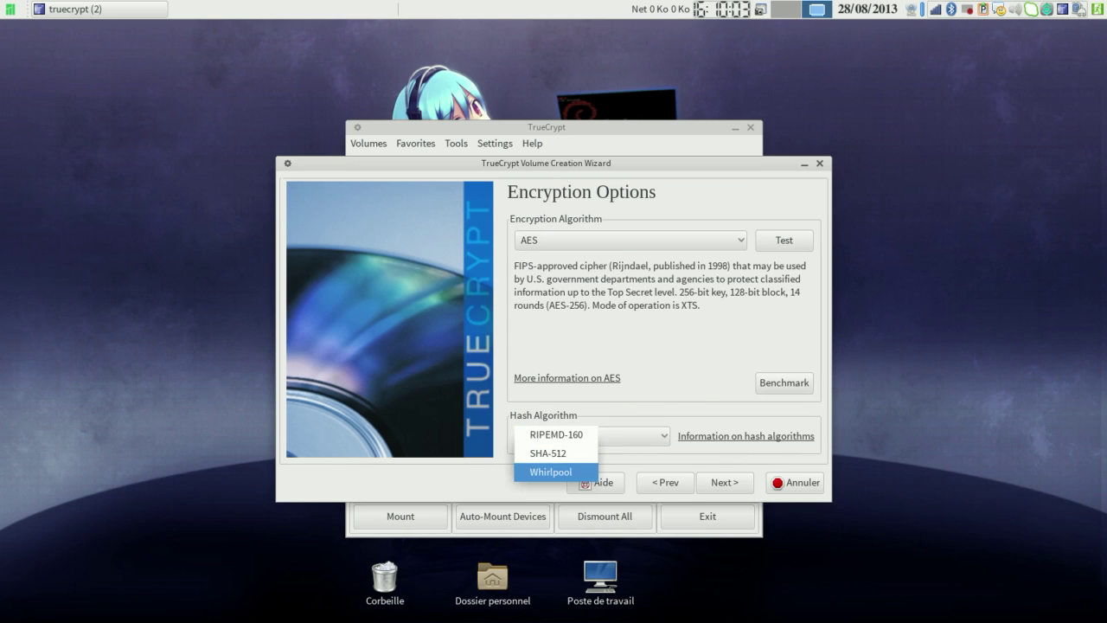
{"action": "left_click", "coordinate": [558, 472]}
{"action": "key", "text": "Tab"}
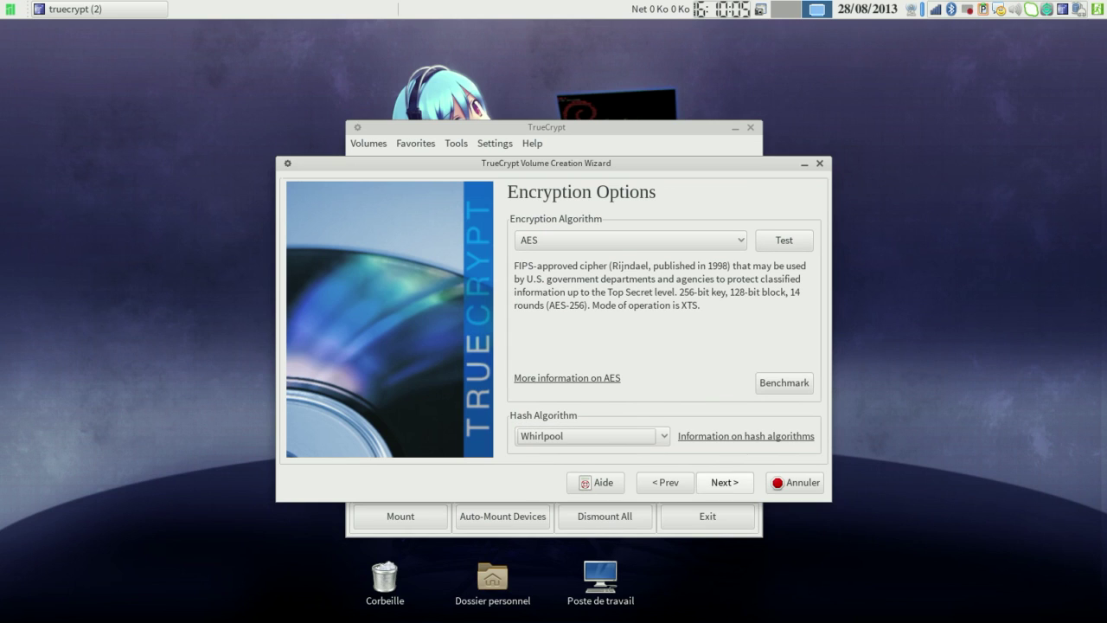
{"action": "key", "text": "Return"}
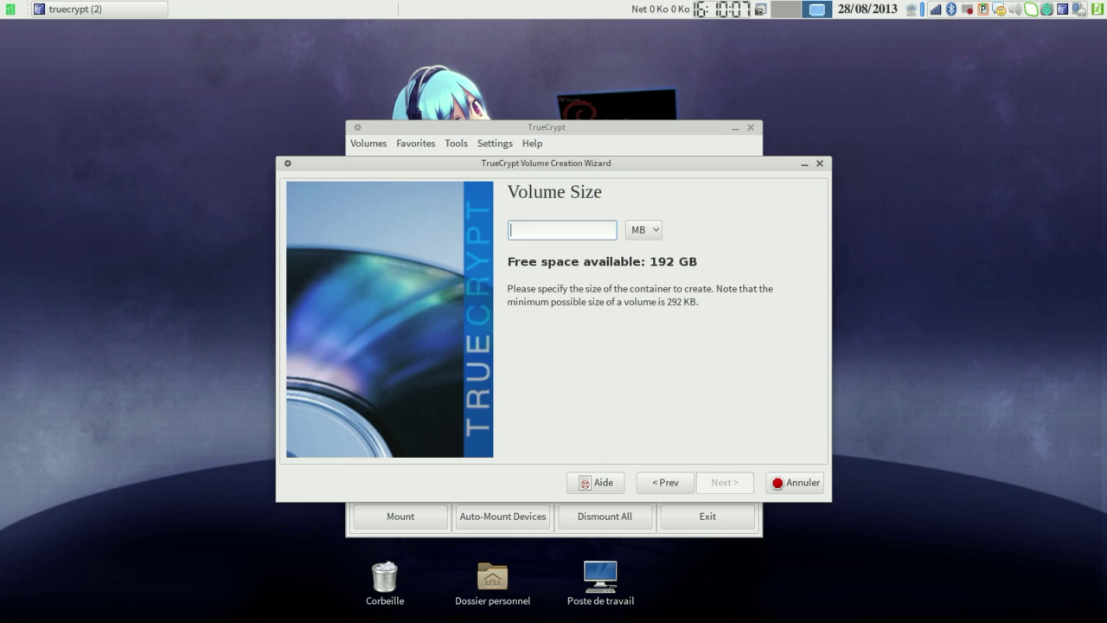
Set the volume size to 1 GB and continue to the password page
{"action": "type", "text": "1"}
{"action": "key", "text": "Tab"}
{"action": "key", "text": "space"}
{"action": "key", "text": "Down"}
{"action": "key", "text": "Return"}
{"action": "key", "text": "Tab"}
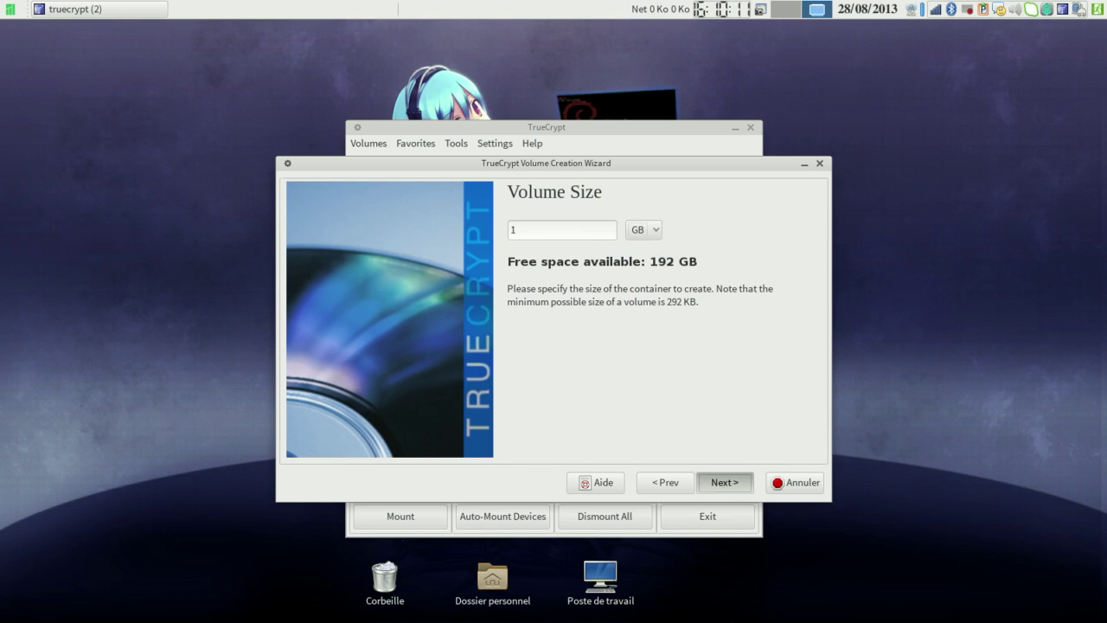
{"action": "key", "text": "Return"}
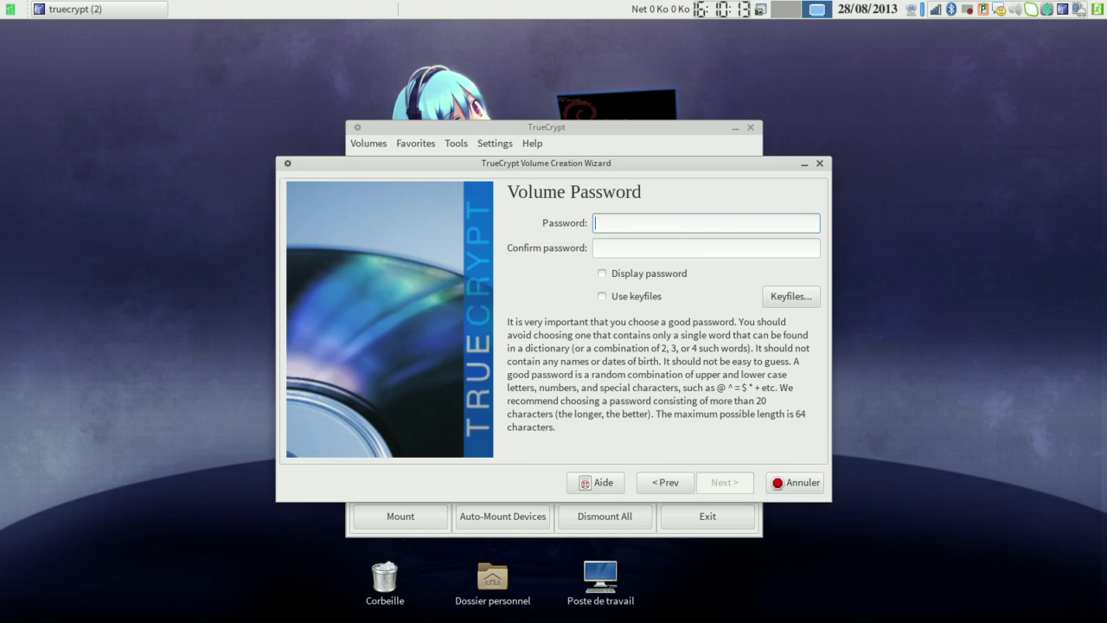
Enter the volume password and repeat it in the confirmation field
{"action": "type", "text": "********"}
{"action": "key", "text": "Tab"}
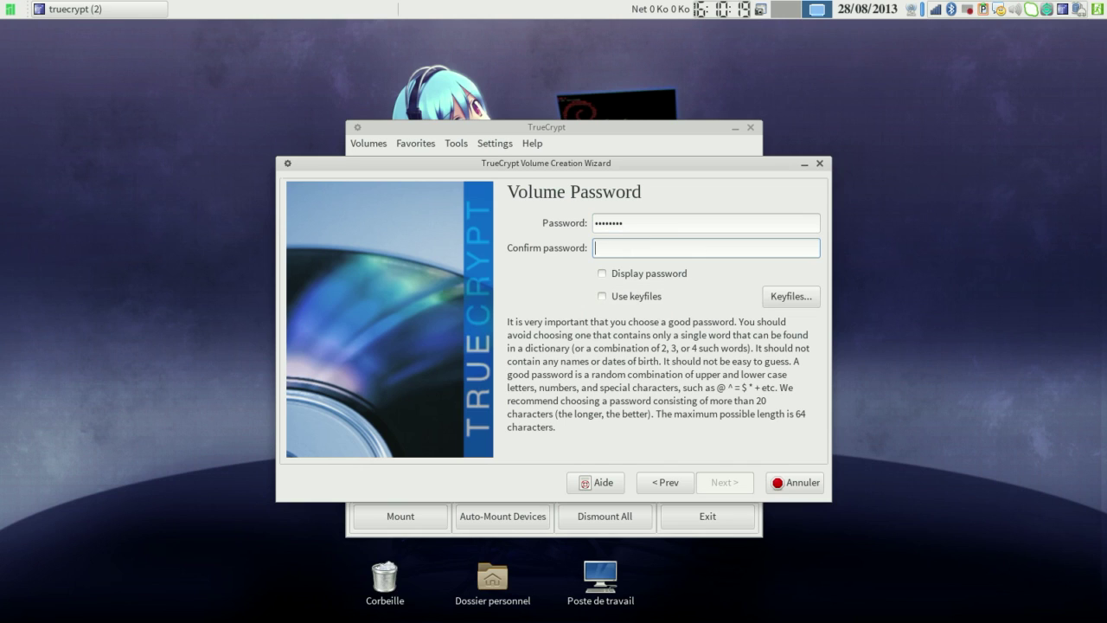
{"action": "type", "text": "********"}
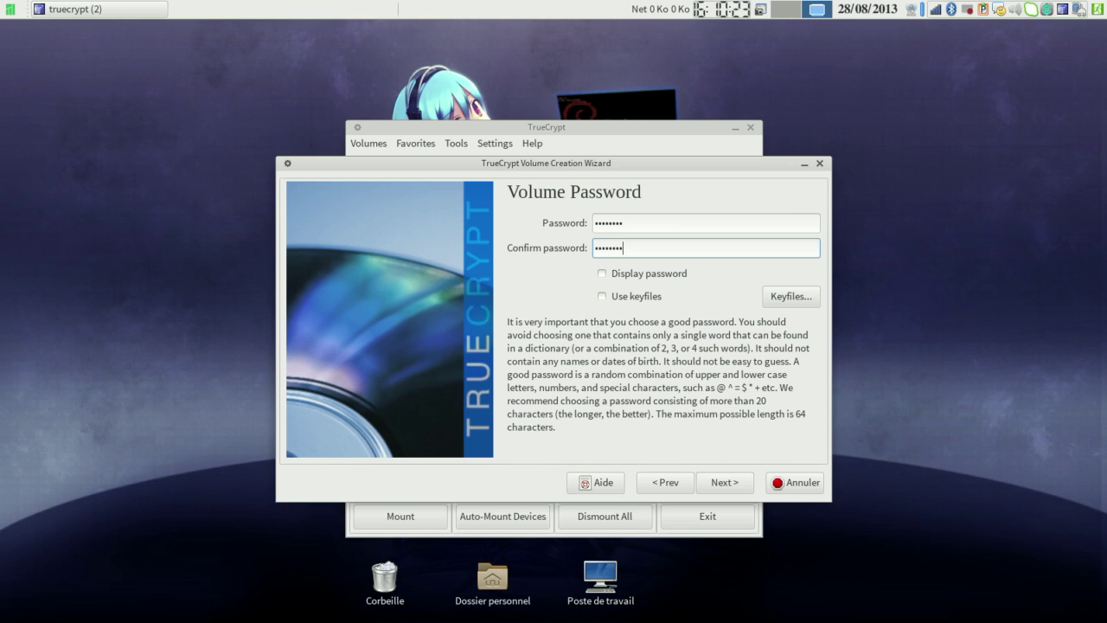
Examine the keyfile options for adding files, paths, token files and a random keyfile, without adding any
{"action": "left_click", "coordinate": [602, 296]}
{"action": "left_click", "coordinate": [603, 295]}
{"action": "left_click", "coordinate": [791, 297]}
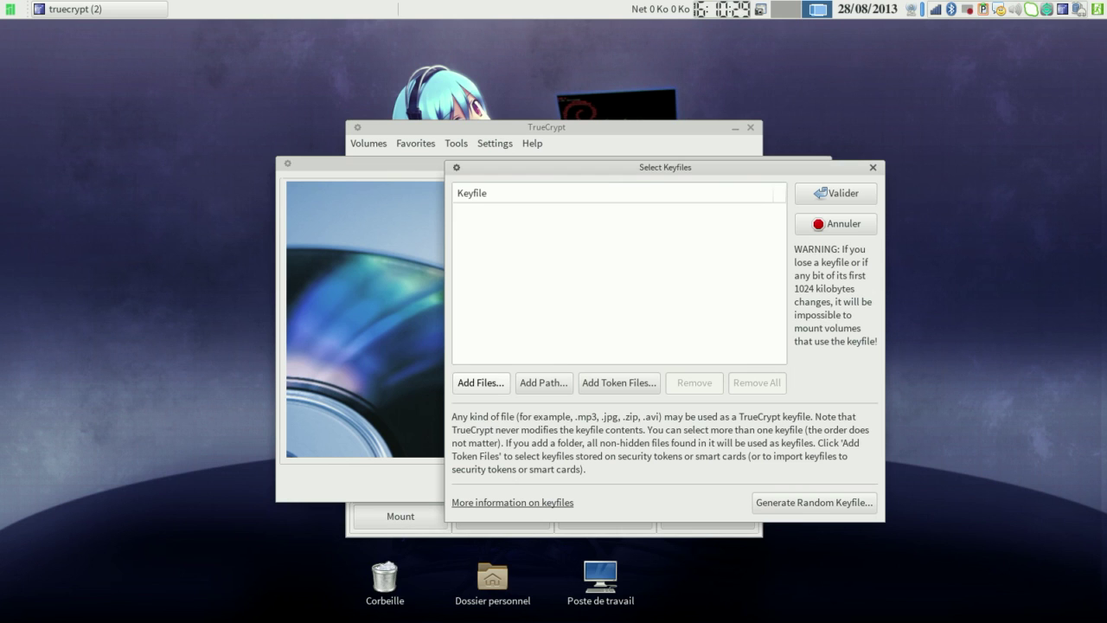
{"action": "left_click", "coordinate": [480, 382]}
{"action": "left_click", "coordinate": [844, 564]}
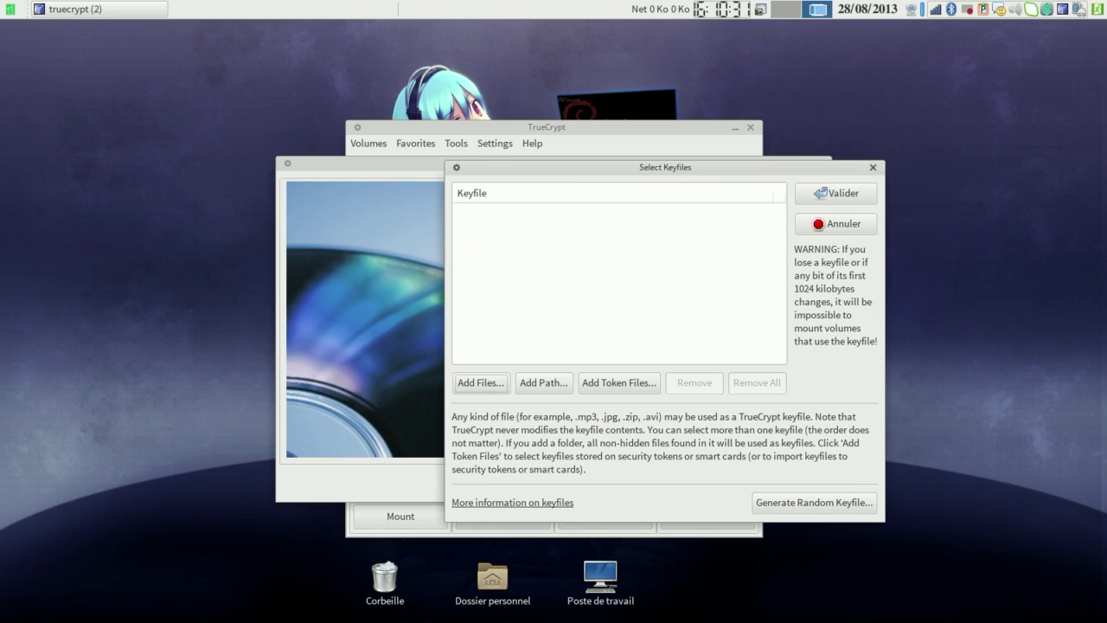
{"action": "left_click", "coordinate": [544, 382]}
{"action": "left_click", "coordinate": [843, 562]}
{"action": "left_click", "coordinate": [620, 382]}
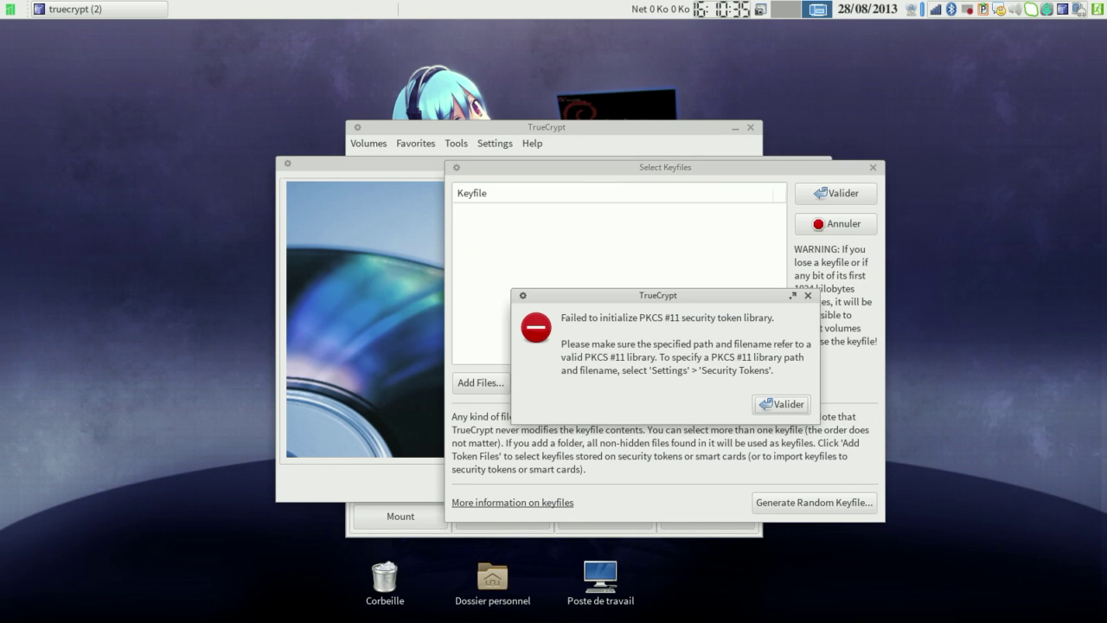
{"action": "key", "text": "Return"}
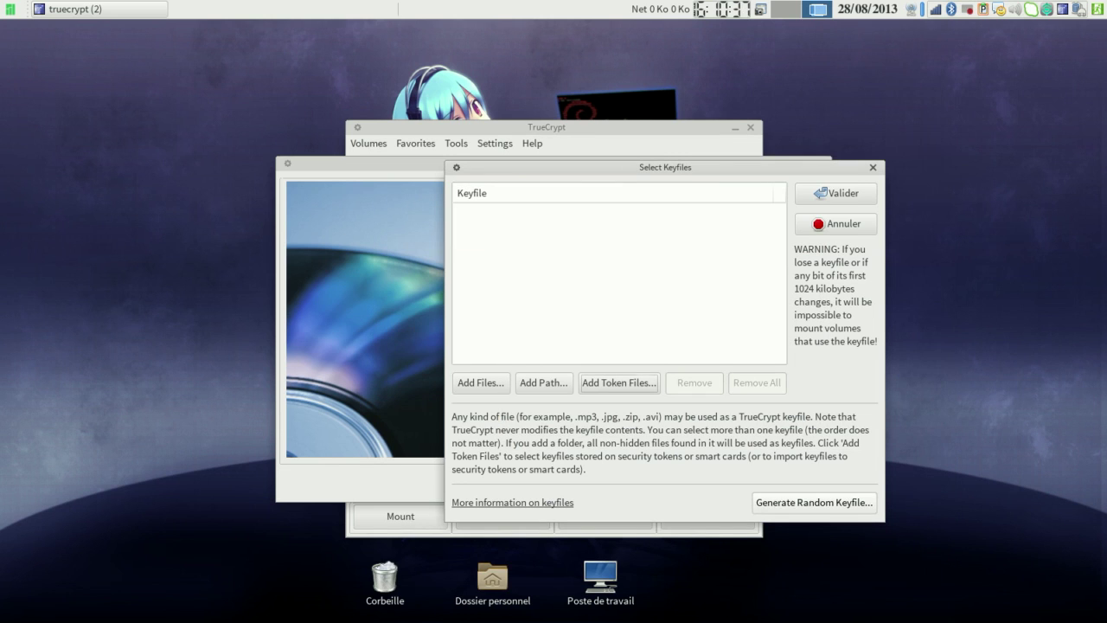
{"action": "left_click", "coordinate": [813, 502]}
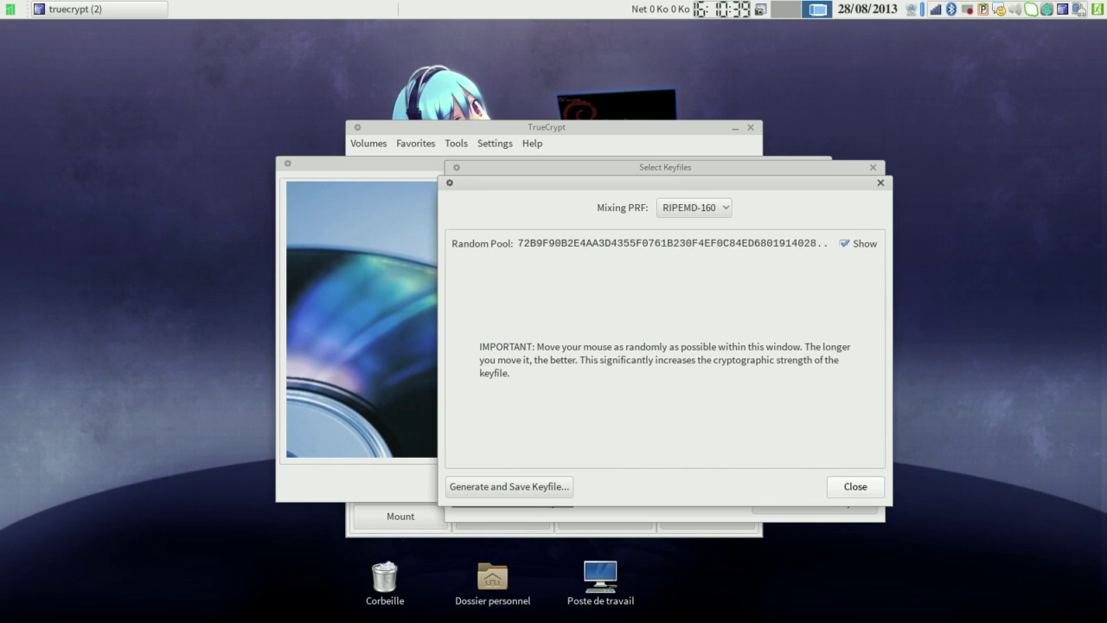
{"action": "left_click", "coordinate": [854, 486]}
{"action": "left_click", "coordinate": [835, 223]}
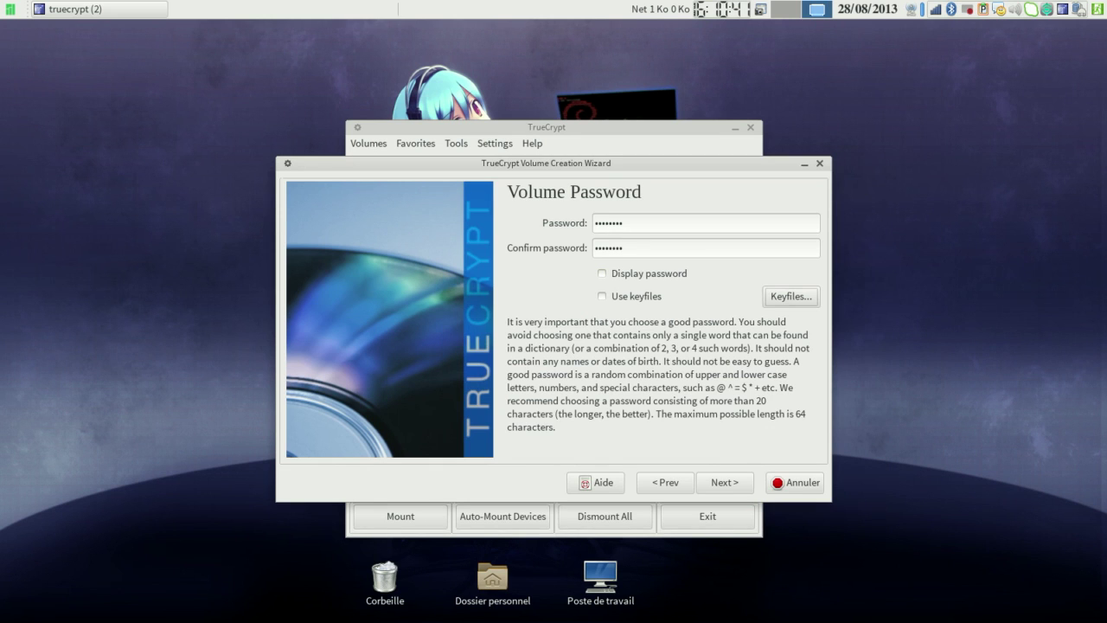
Accept the short volume password, choose the filesystem type, and continue past the format options
{"action": "left_click", "coordinate": [725, 482]}
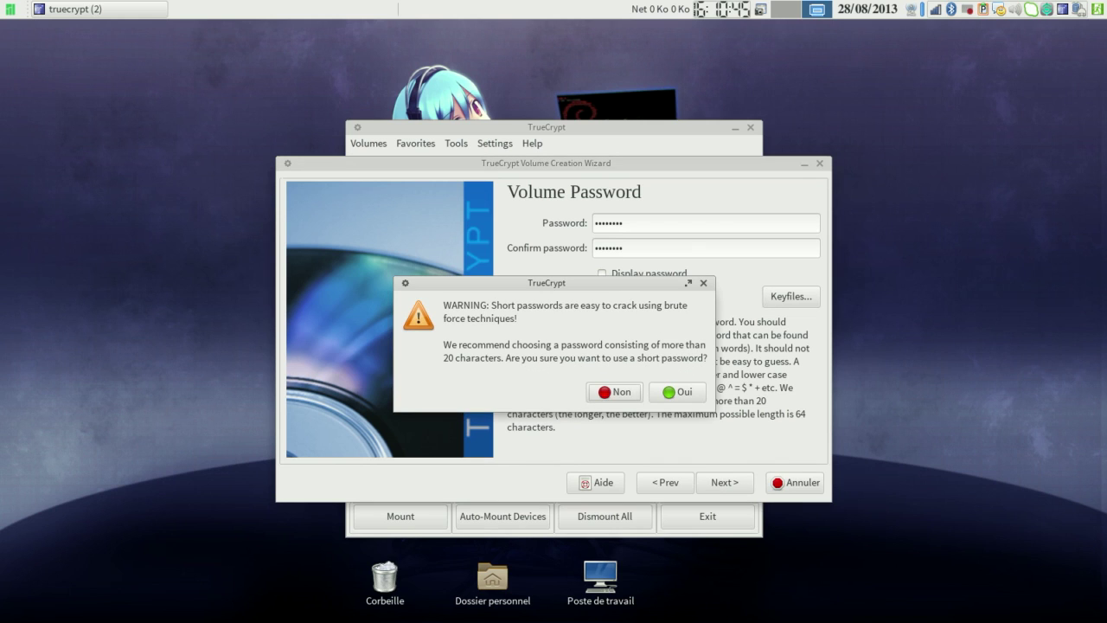
{"action": "left_click", "coordinate": [678, 392]}
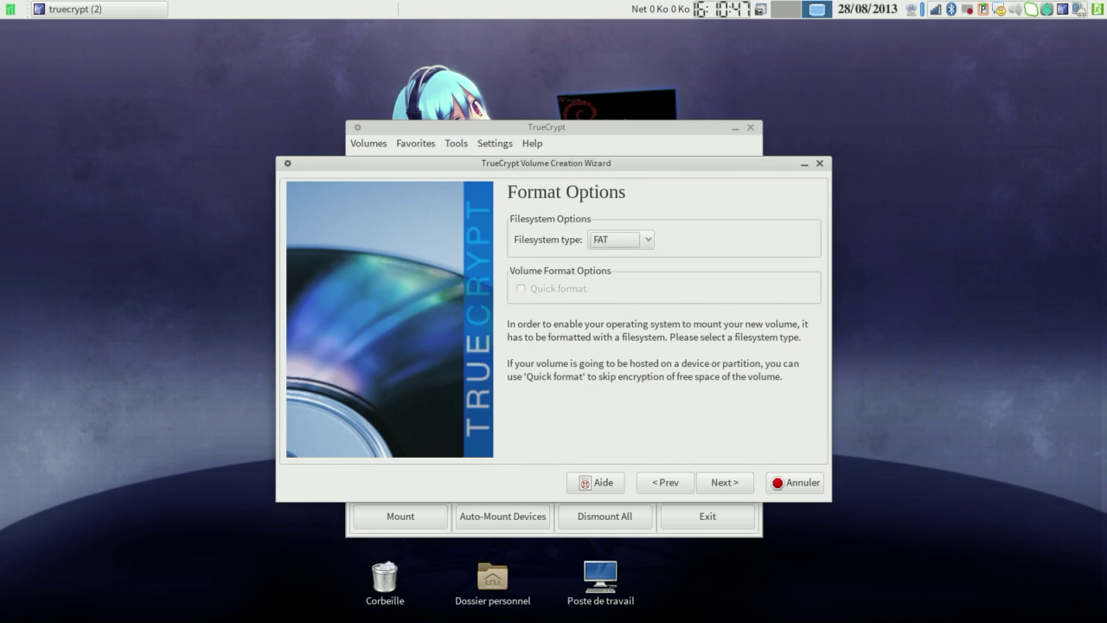
{"action": "left_click", "coordinate": [622, 240]}
{"action": "left_click", "coordinate": [624, 256]}
{"action": "left_click", "coordinate": [725, 482]}
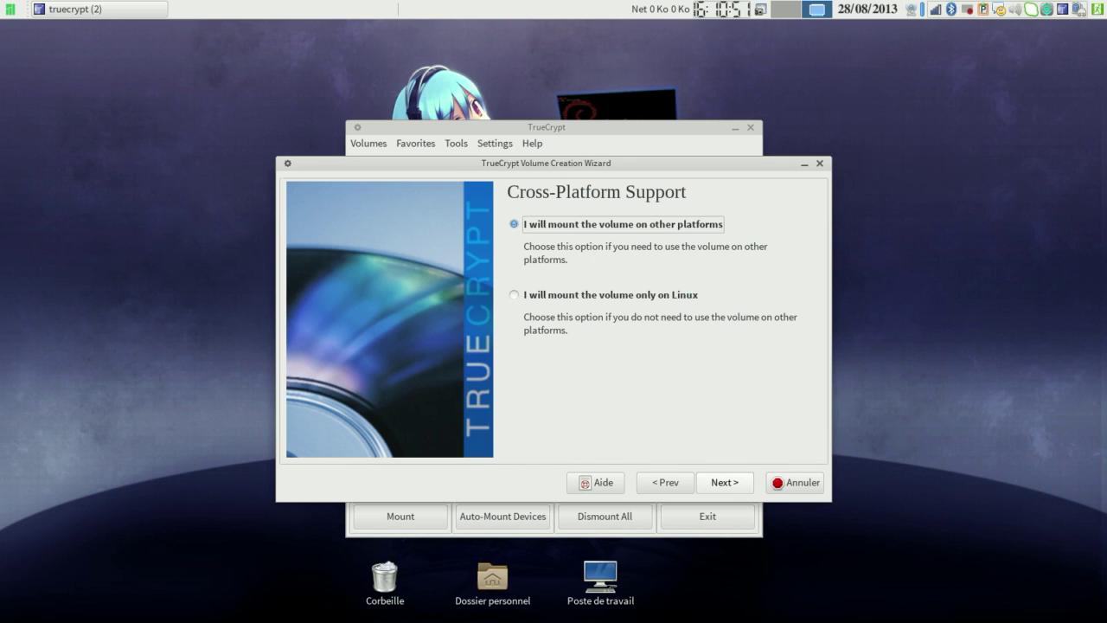
Try cross-platform support for other platforms and for Linux only, and cancel the volume creation before formatting
{"action": "key", "text": "Return"}
{"action": "key", "text": "Return"}
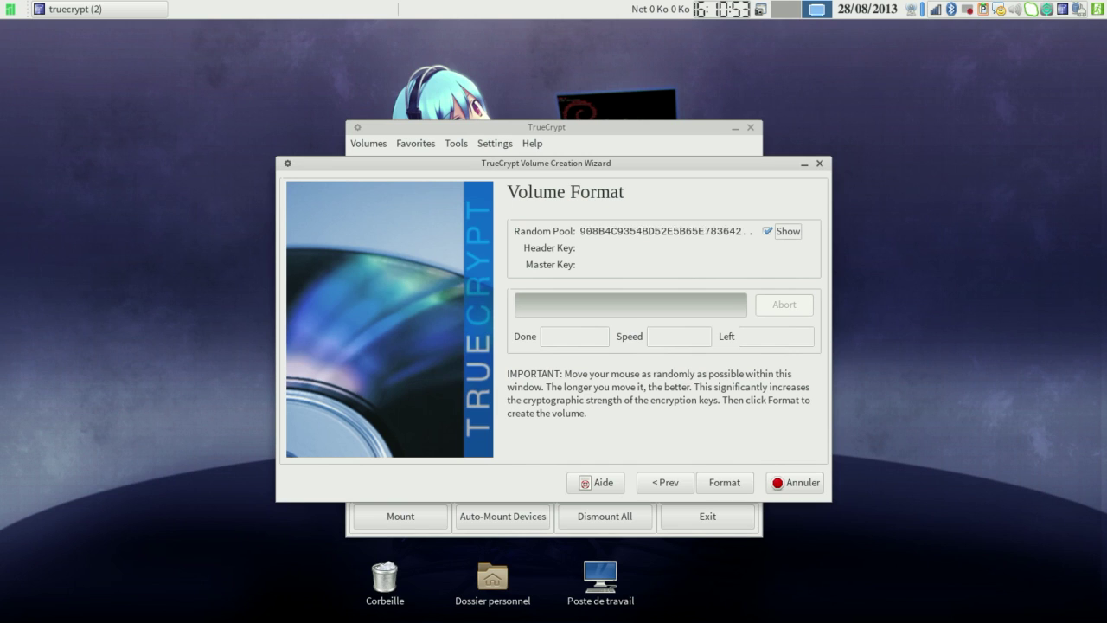
{"action": "left_click", "coordinate": [665, 483]}
{"action": "key", "text": "Down"}
{"action": "key", "text": "Return"}
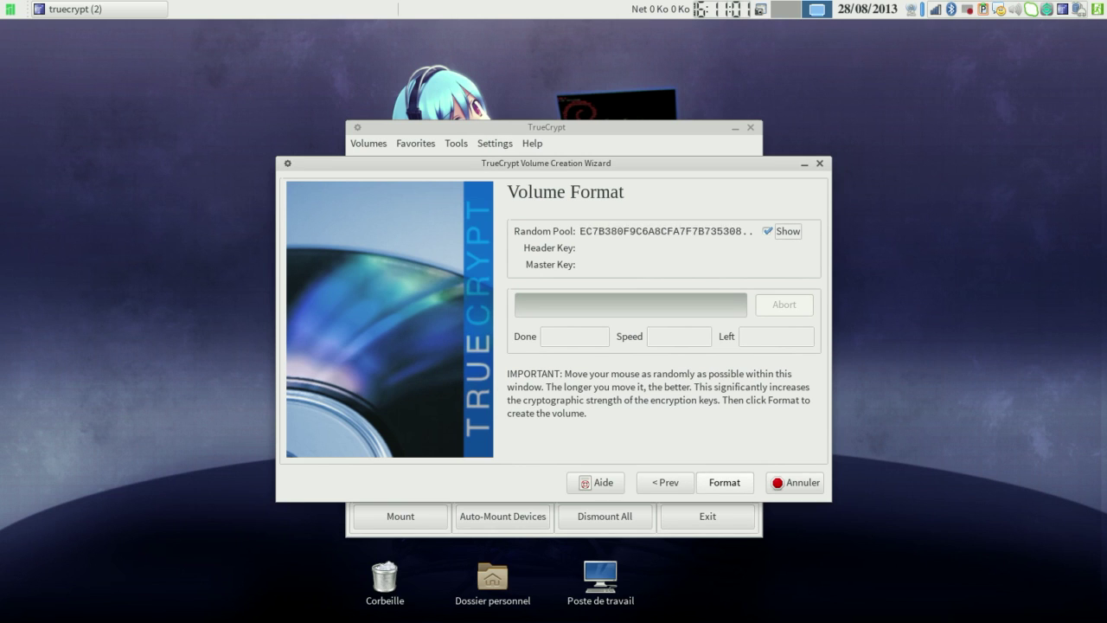
{"action": "left_click", "coordinate": [795, 483]}
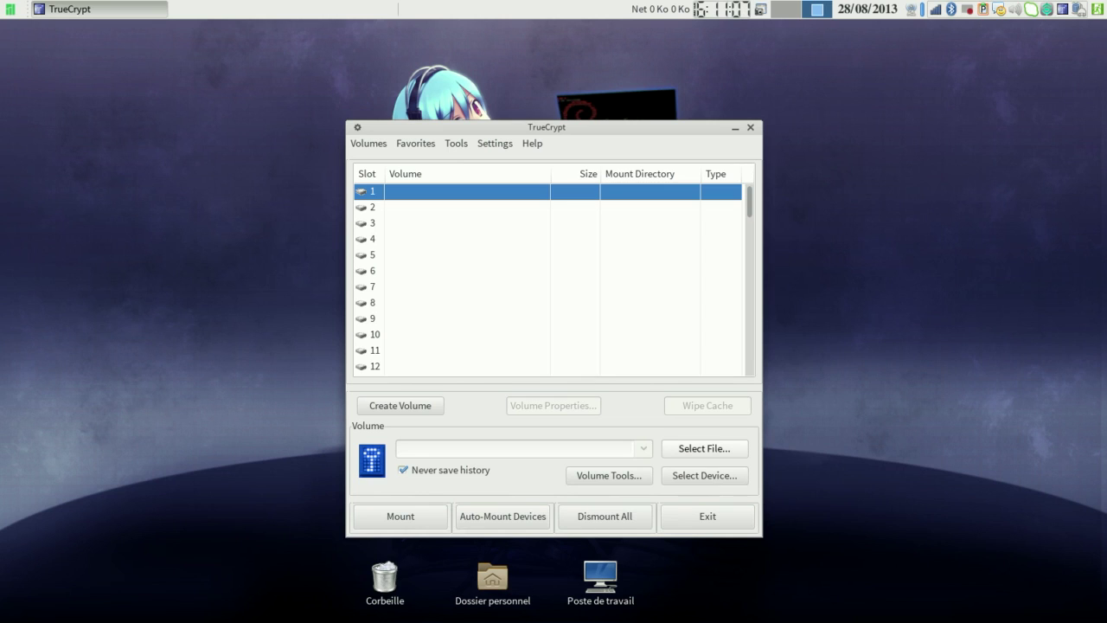
Try to open the volume tools without a volume selected and dismiss the message
{"action": "left_click", "coordinate": [609, 476]}
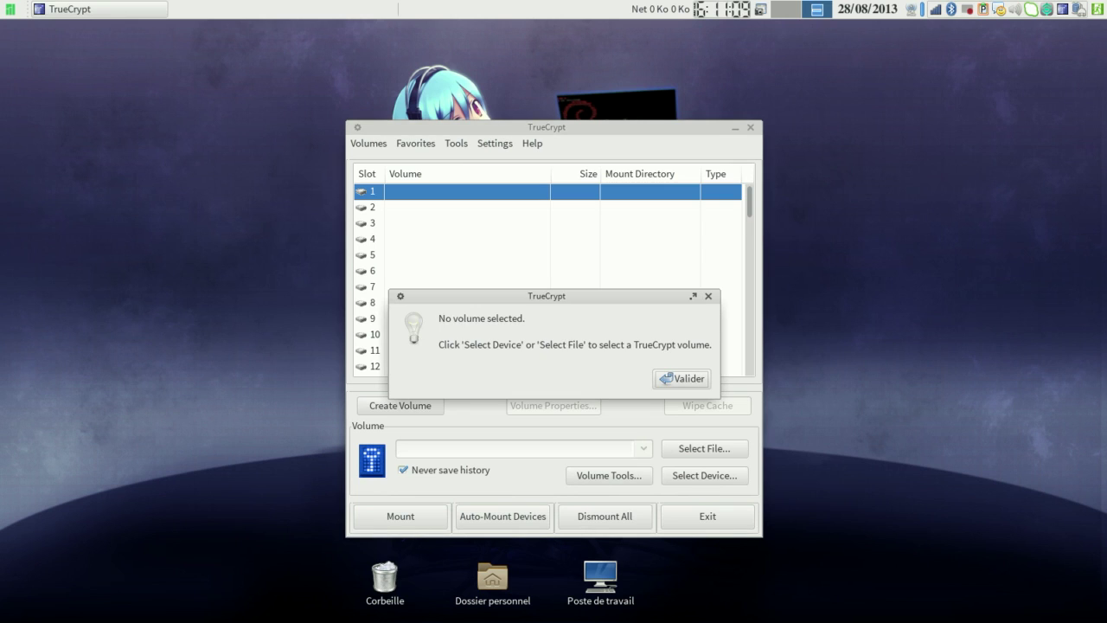
{"action": "left_click", "coordinate": [683, 378]}
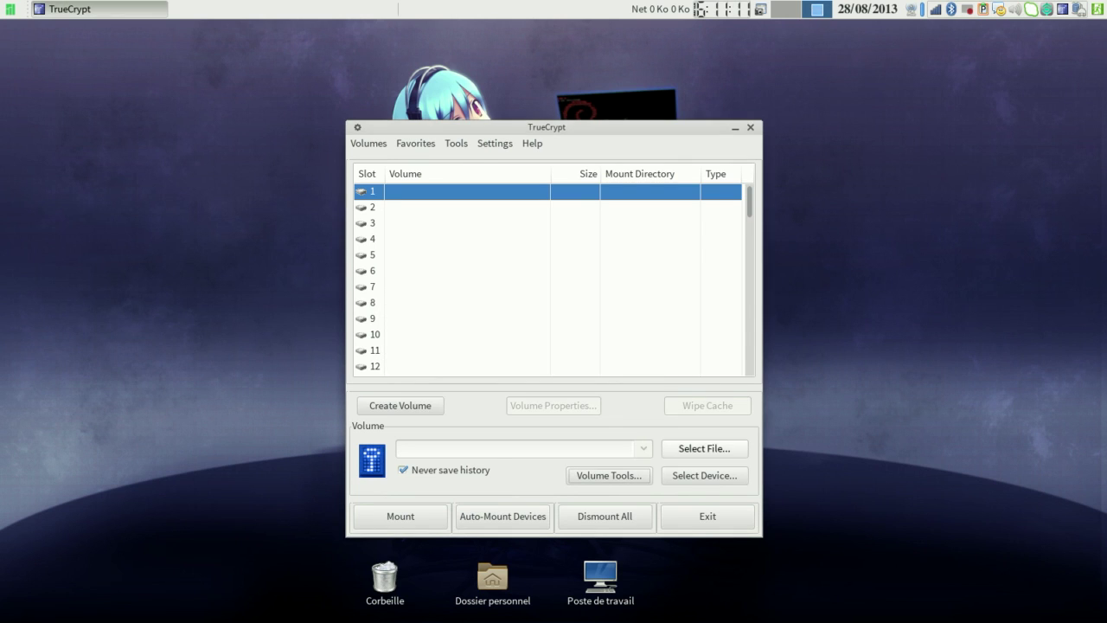
Select the device /dev/sr0 as the volume to work with
{"action": "left_click", "coordinate": [705, 475]}
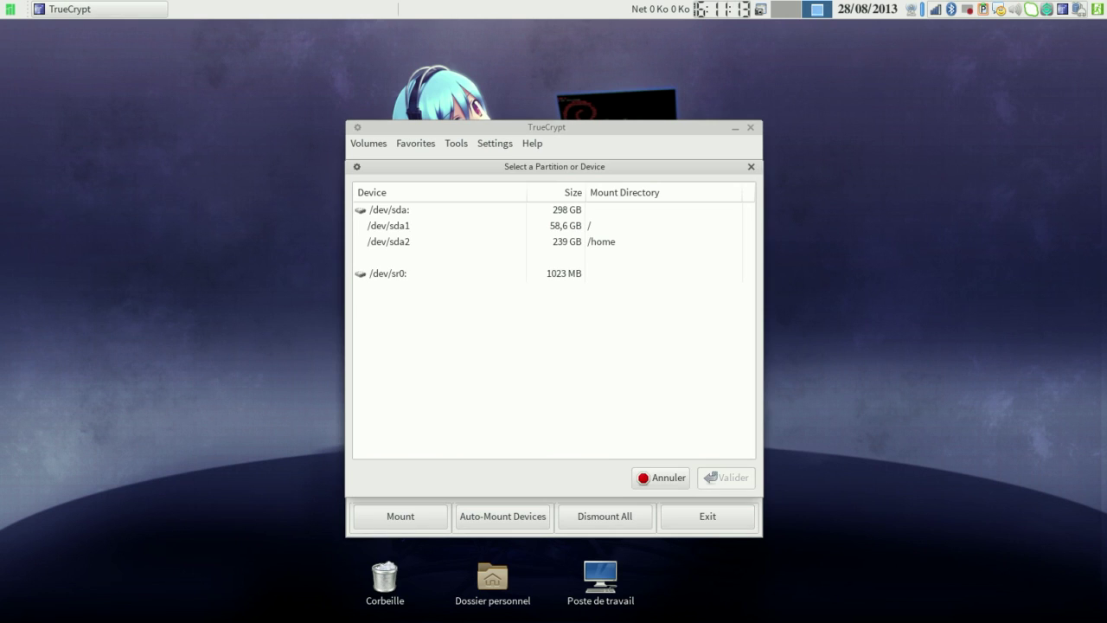
{"action": "key", "text": "Down"}
{"action": "key", "text": "Down"}
{"action": "key", "text": "Down"}
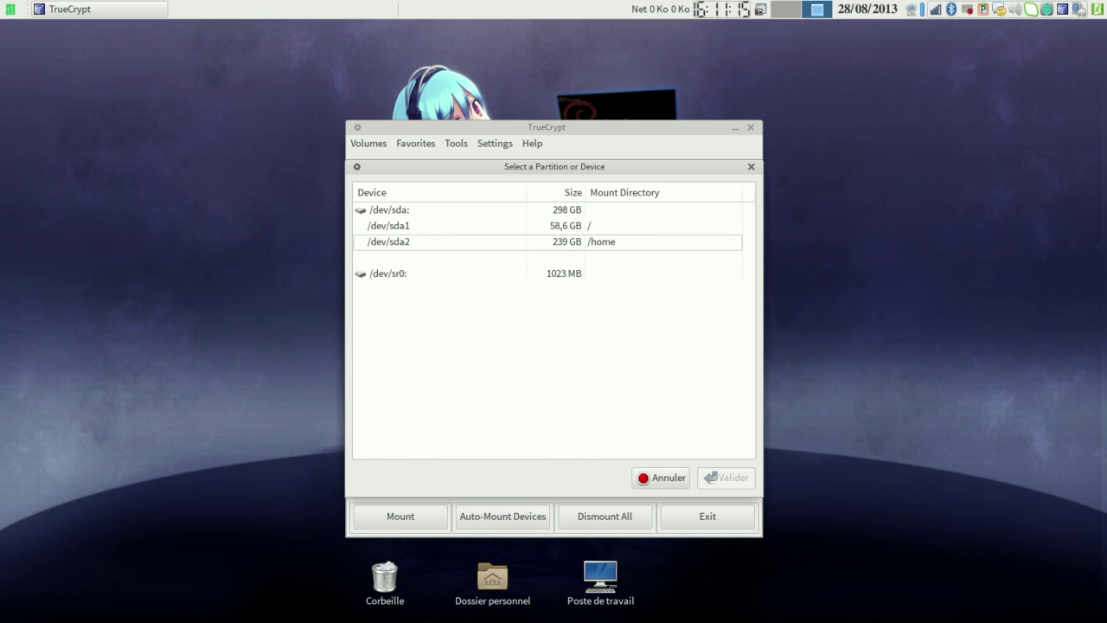
{"action": "key", "text": "Down"}
{"action": "key", "text": "Return"}
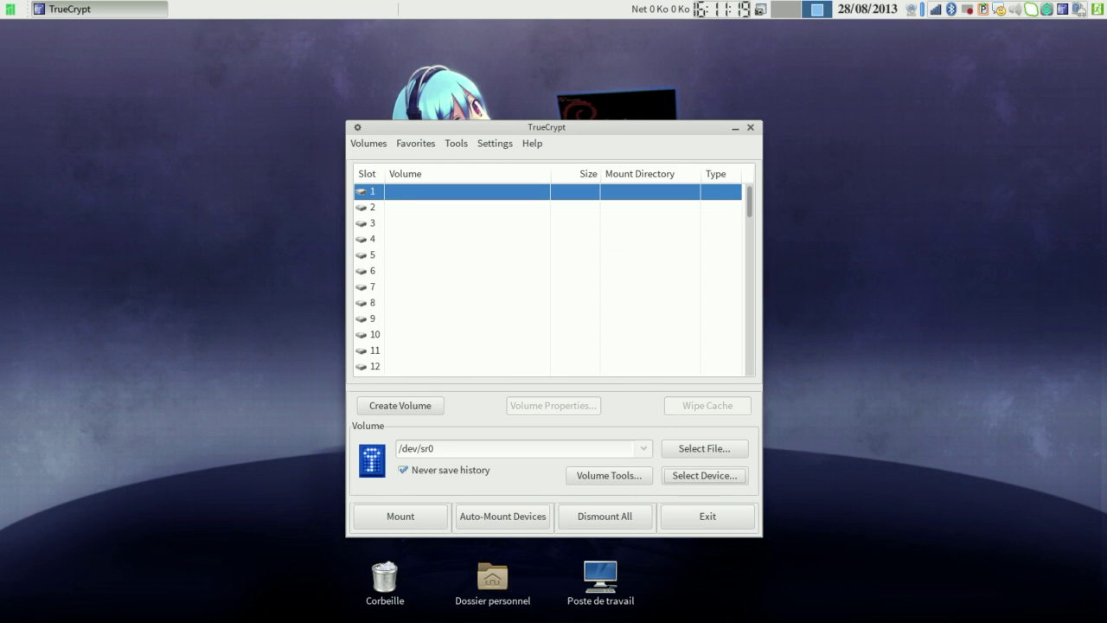
Examine the volume commands for mounting, dismounting, changing the password or header key derivation algorithm, and managing keyfiles
{"action": "key", "text": "Tab"}
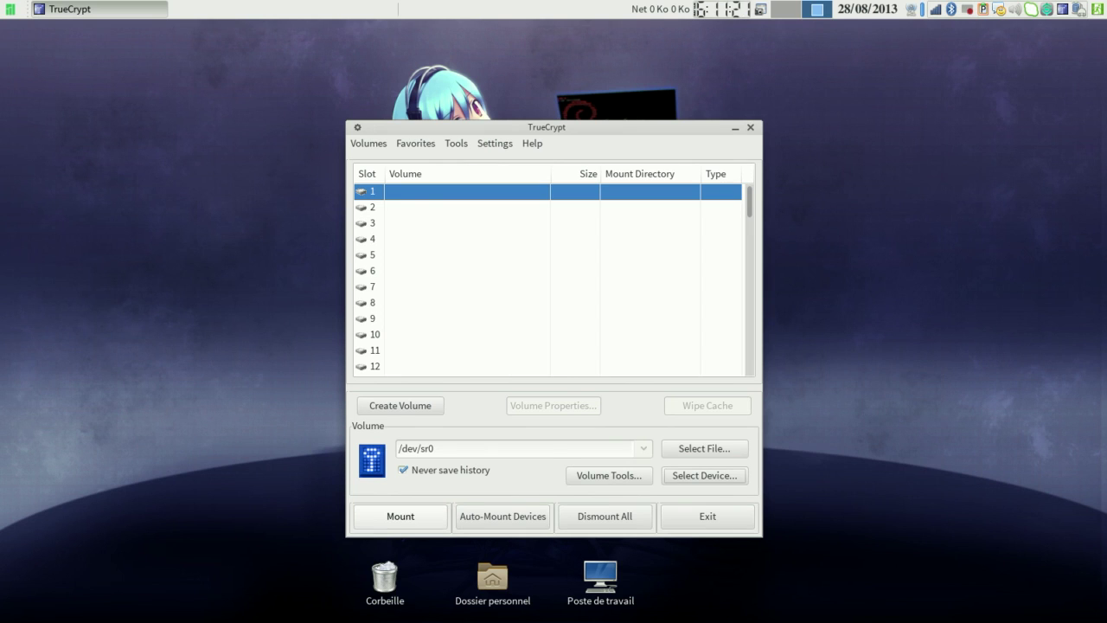
{"action": "key", "text": "Tab"}
{"action": "key", "text": "Tab"}
{"action": "key", "text": "Tab"}
{"action": "key", "text": "alt+v"}
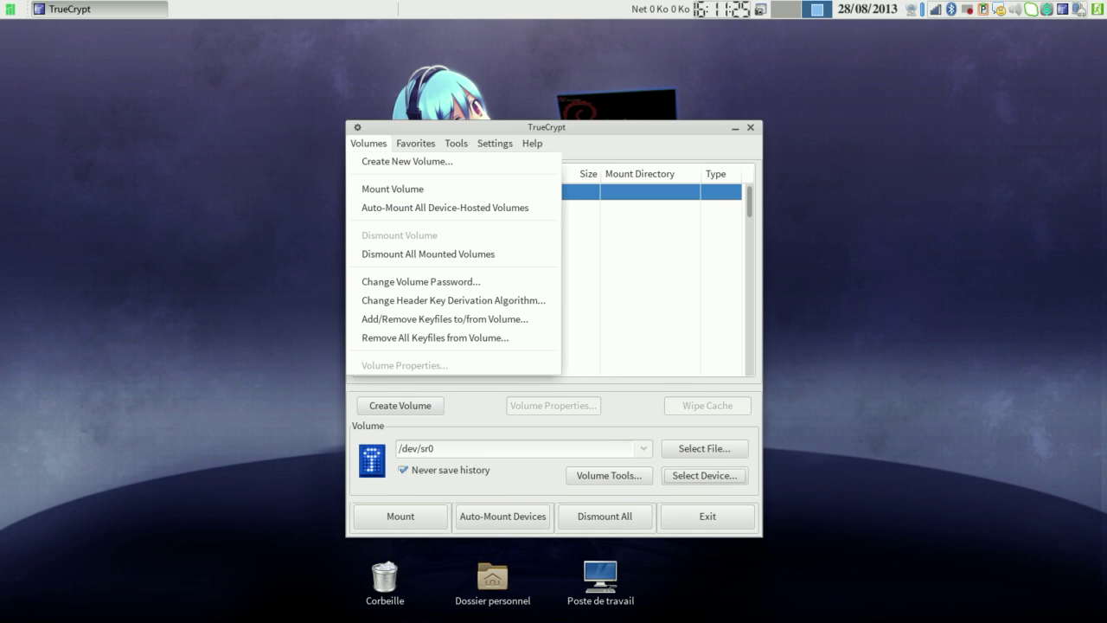
{"action": "key", "text": "Down"}
{"action": "key", "text": "Down"}
{"action": "key", "text": "Down"}
{"action": "key", "text": "Down"}
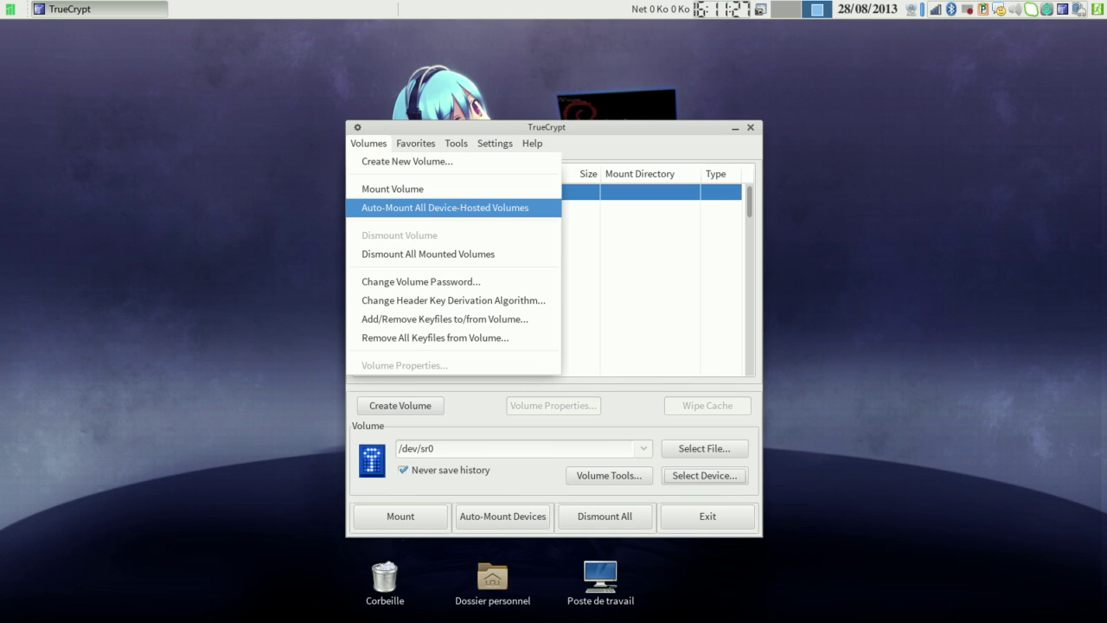
{"action": "key", "text": "Down"}
{"action": "key", "text": "Down"}
{"action": "key", "text": "Down"}
{"action": "key", "text": "Down"}
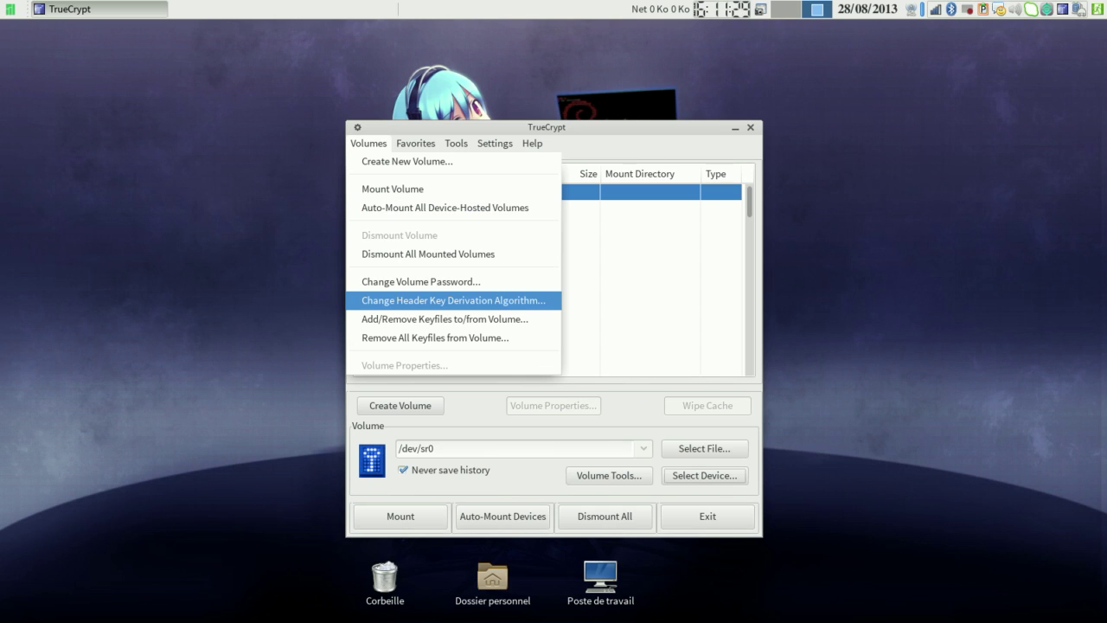
{"action": "key", "text": "Down"}
{"action": "key", "text": "Down"}
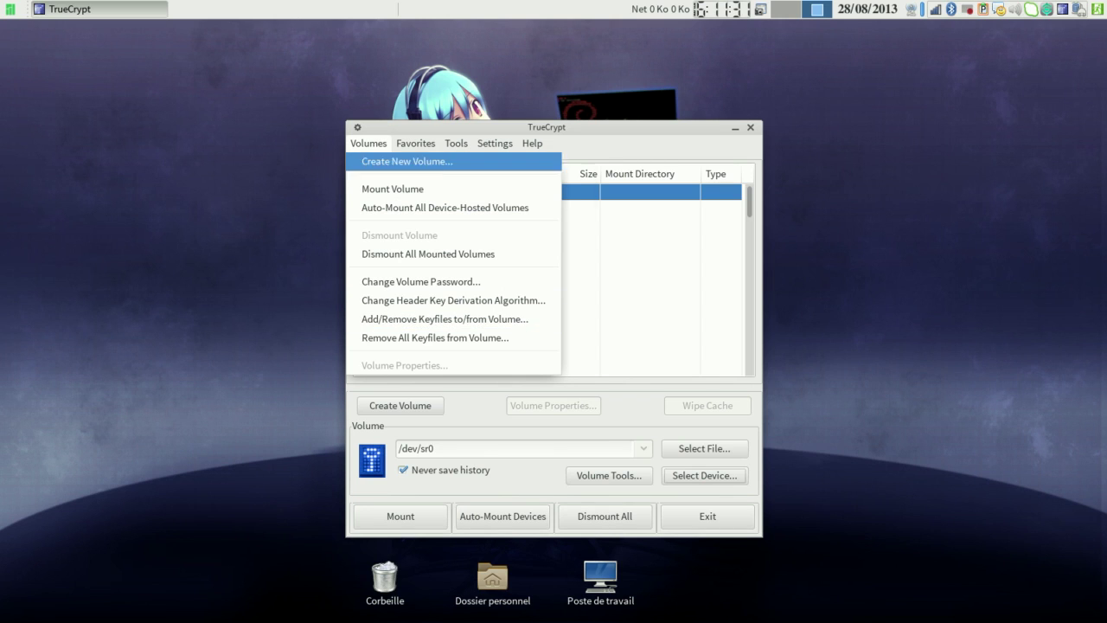
Open the favorite volumes organizer and close it without making changes
{"action": "key", "text": "Right"}
{"action": "key", "text": "Down"}
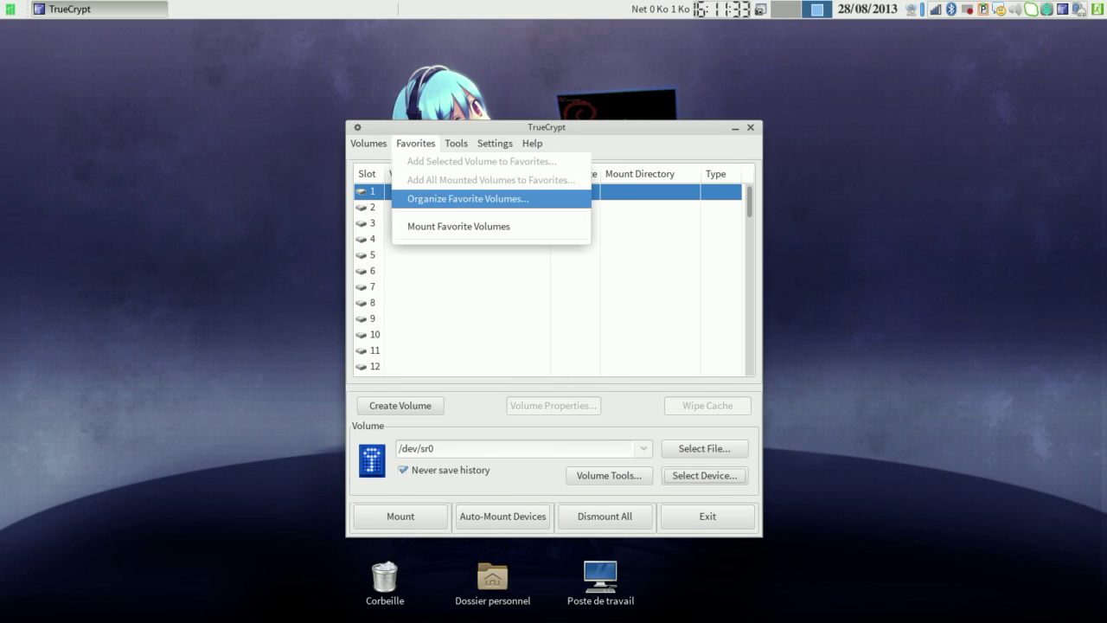
{"action": "key", "text": "Return"}
{"action": "key", "text": "Escape"}
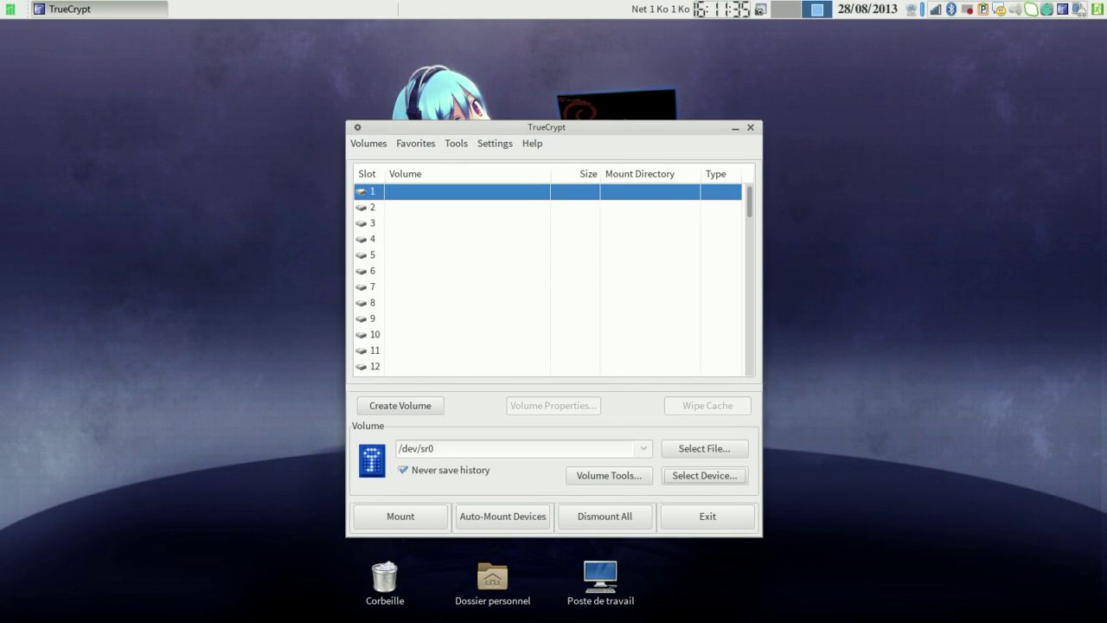
Run the encryption algorithm benchmark with a 5.0 MB buffer and close it
{"action": "key", "text": "alt+i"}
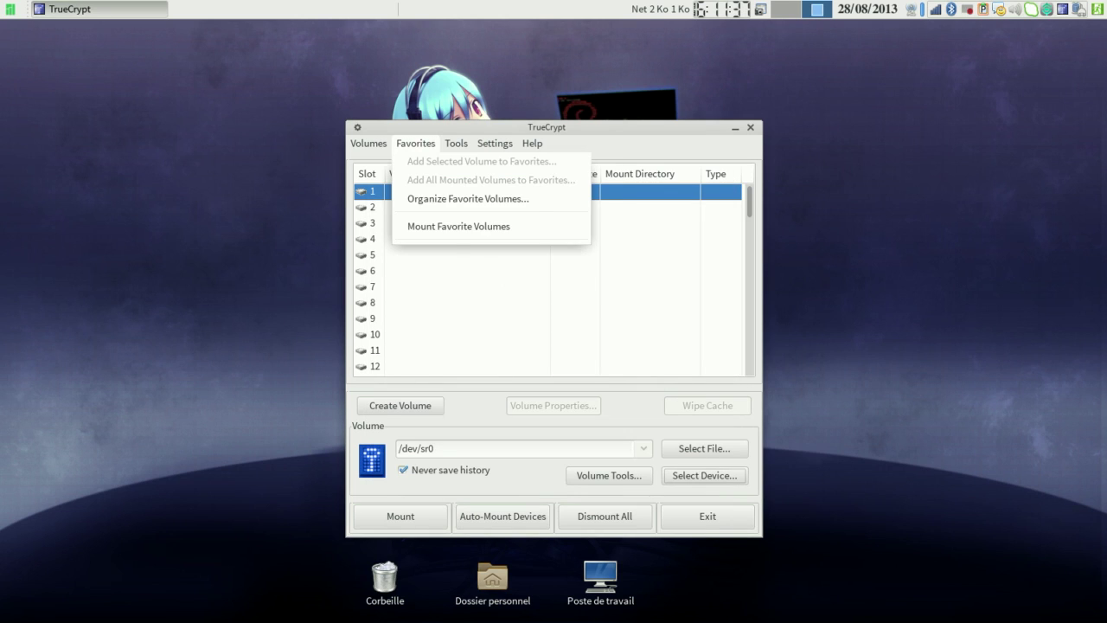
{"action": "key", "text": "Right"}
{"action": "key", "text": "Down"}
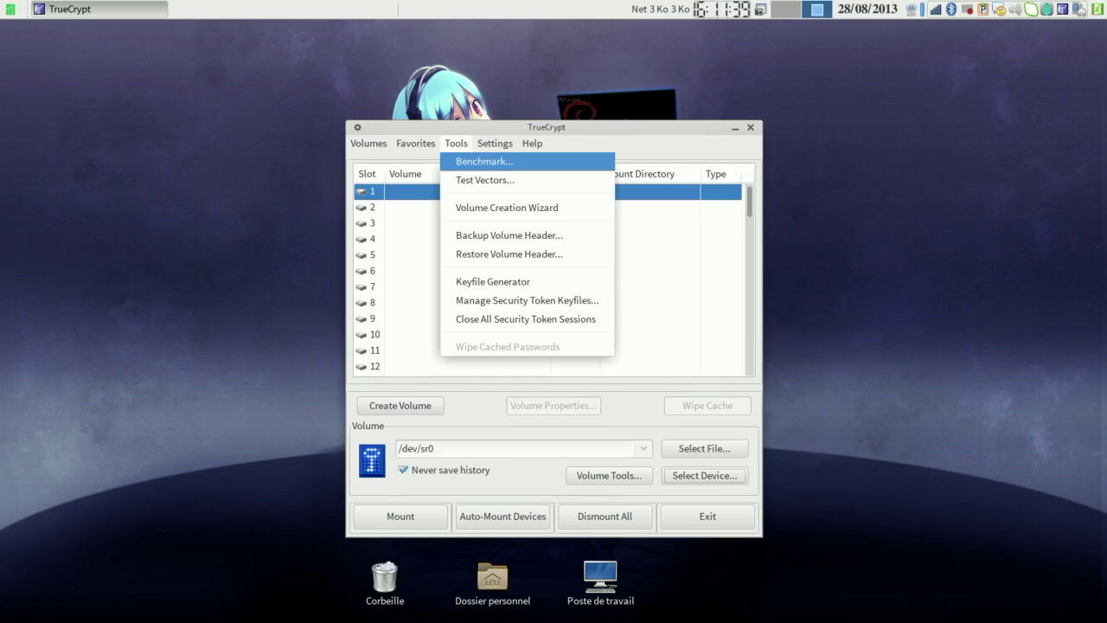
{"action": "key", "text": "Return"}
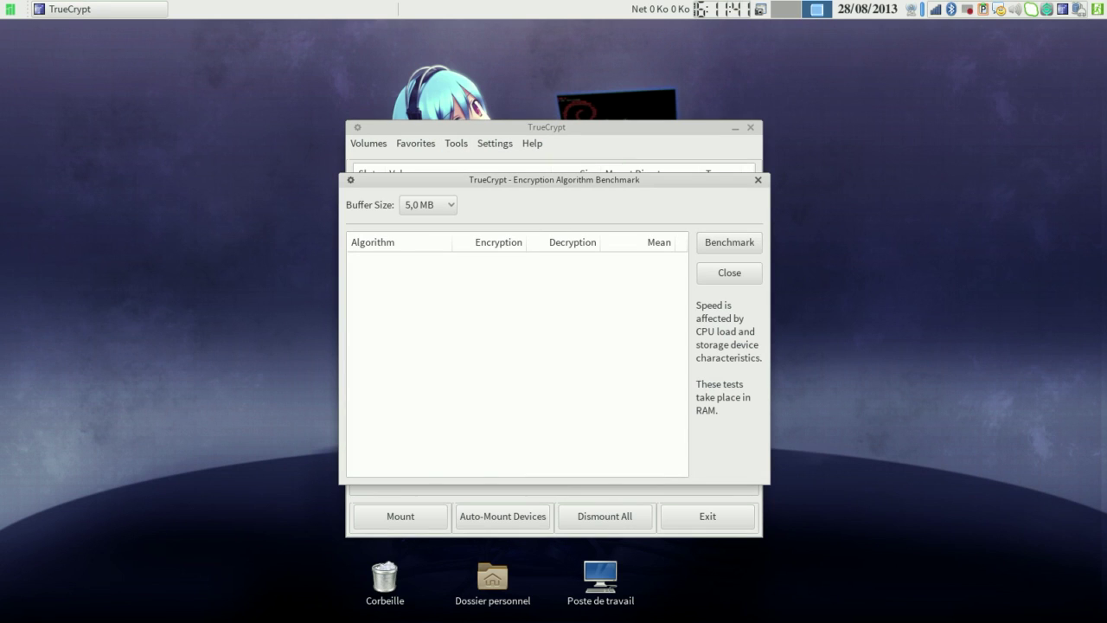
{"action": "left_click", "coordinate": [729, 243]}
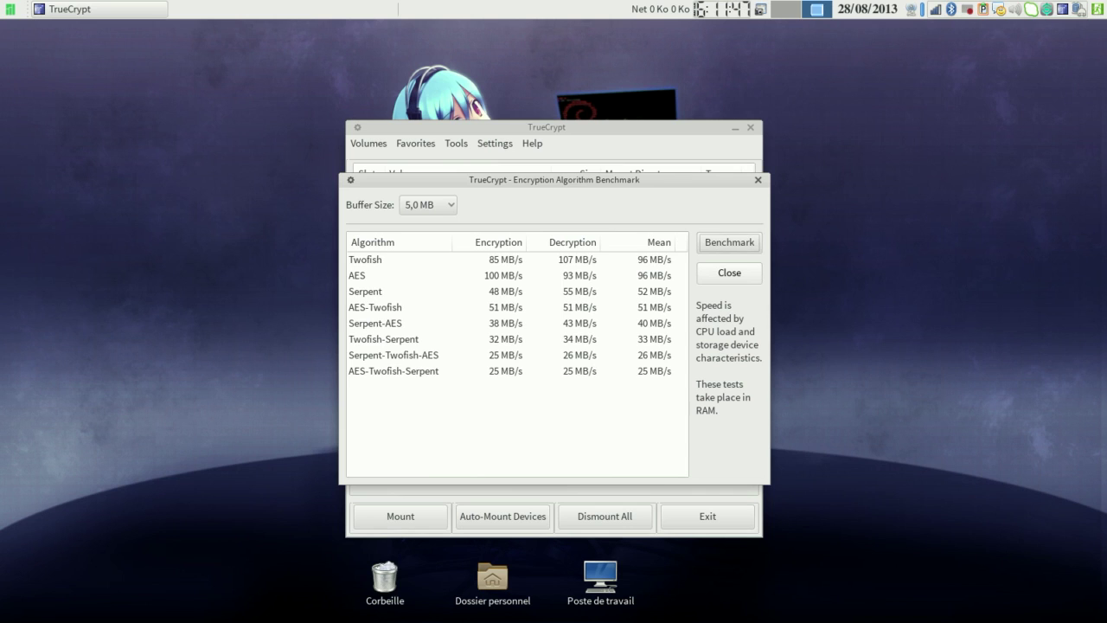
{"action": "key", "text": "Escape"}
Examine the Test Vectors tool with the AES algorithm in XTS mode, and close it
{"action": "key", "text": "alt+t"}
{"action": "key", "text": "Down"}
{"action": "key", "text": "Down"}
{"action": "key", "text": "Return"}
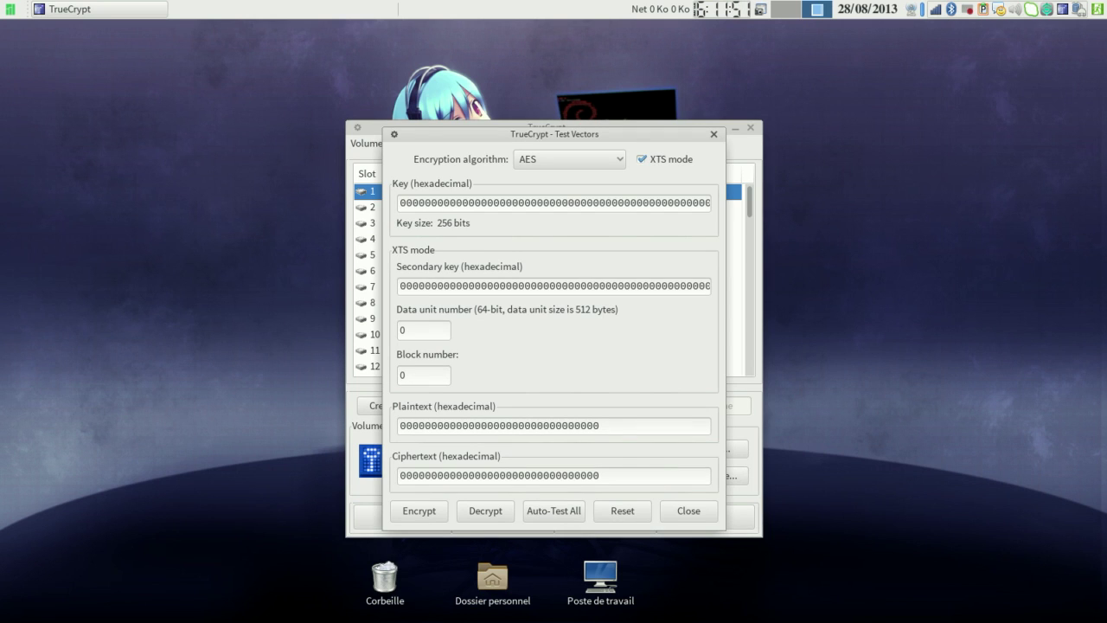
{"action": "key", "text": "Escape"}
Open the Volume Creation Wizard from the tools and cancel it at its first page
{"action": "key", "text": "alt+t"}
{"action": "key", "text": "Down"}
{"action": "key", "text": "Down"}
{"action": "key", "text": "Down"}
{"action": "key", "text": "Return"}
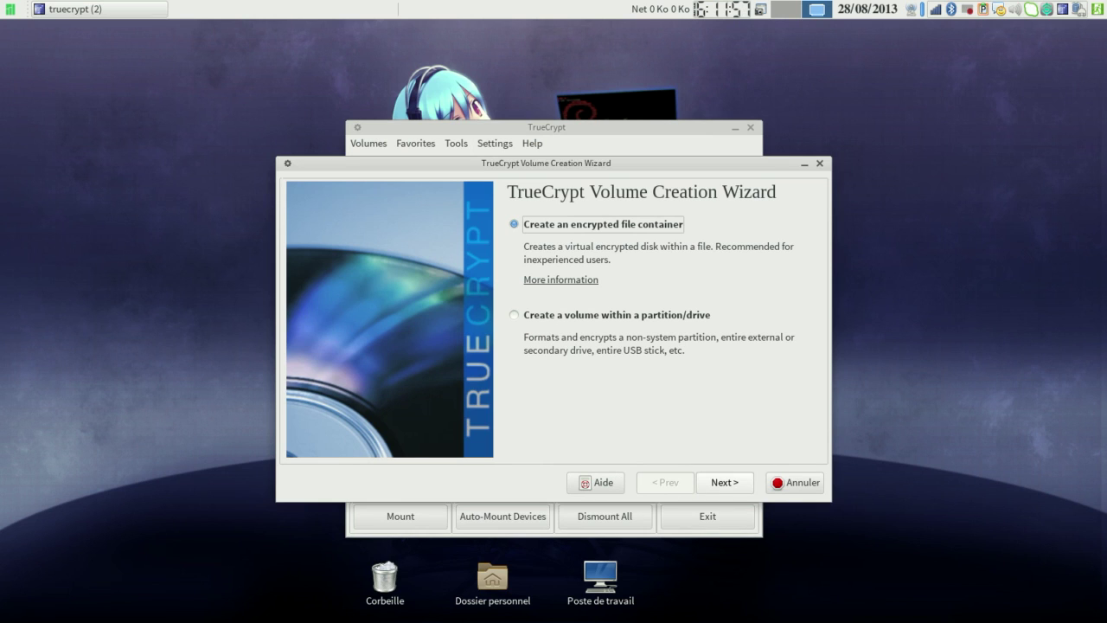
{"action": "left_click", "coordinate": [795, 483]}
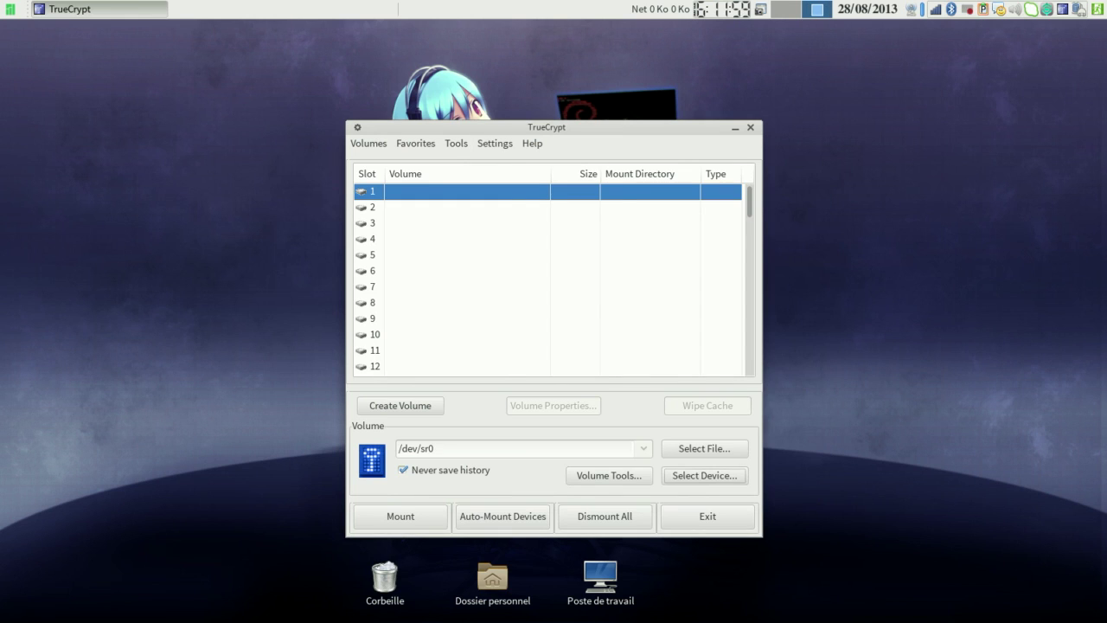
Try backing up the volume header of /dev/sr0, entering the administrator password and cancelling at the volume password request
{"action": "key", "text": "alt+t"}
{"action": "key", "text": "Down"}
{"action": "key", "text": "Down"}
{"action": "key", "text": "Down"}
{"action": "key", "text": "Down"}
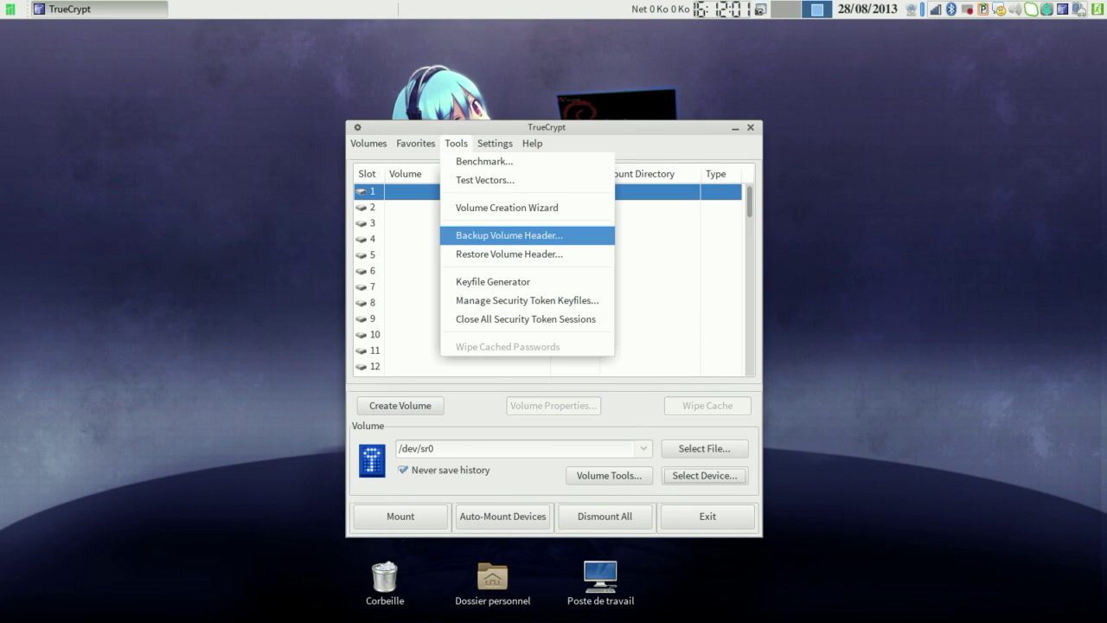
{"action": "key", "text": "Return"}
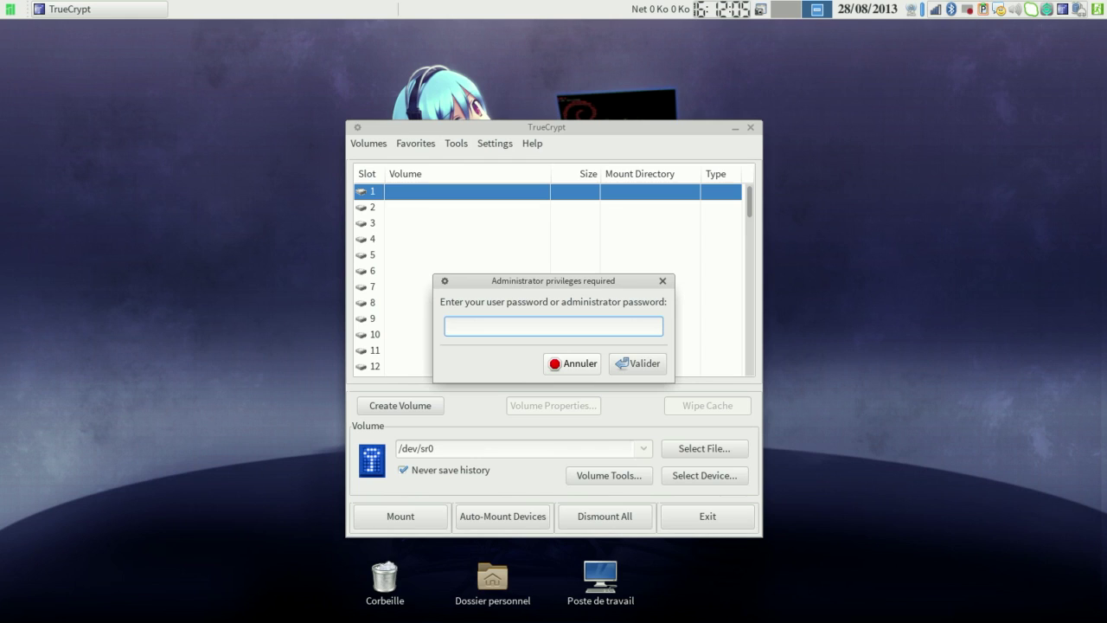
{"action": "type", "text": "••••••••"}
{"action": "key", "text": "Return"}
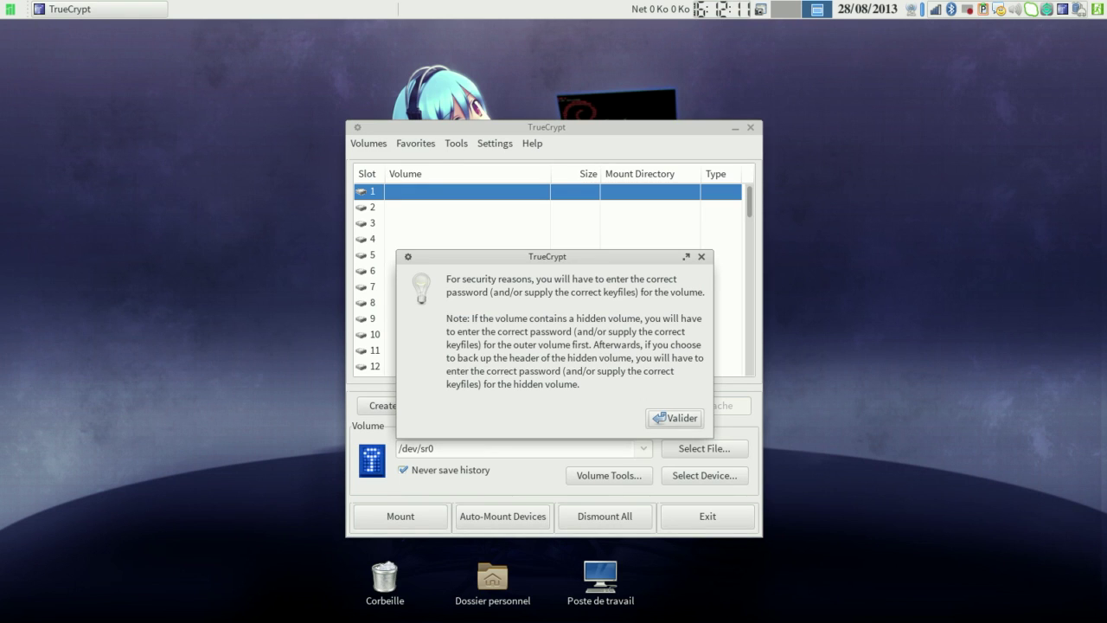
{"action": "key", "text": "Return"}
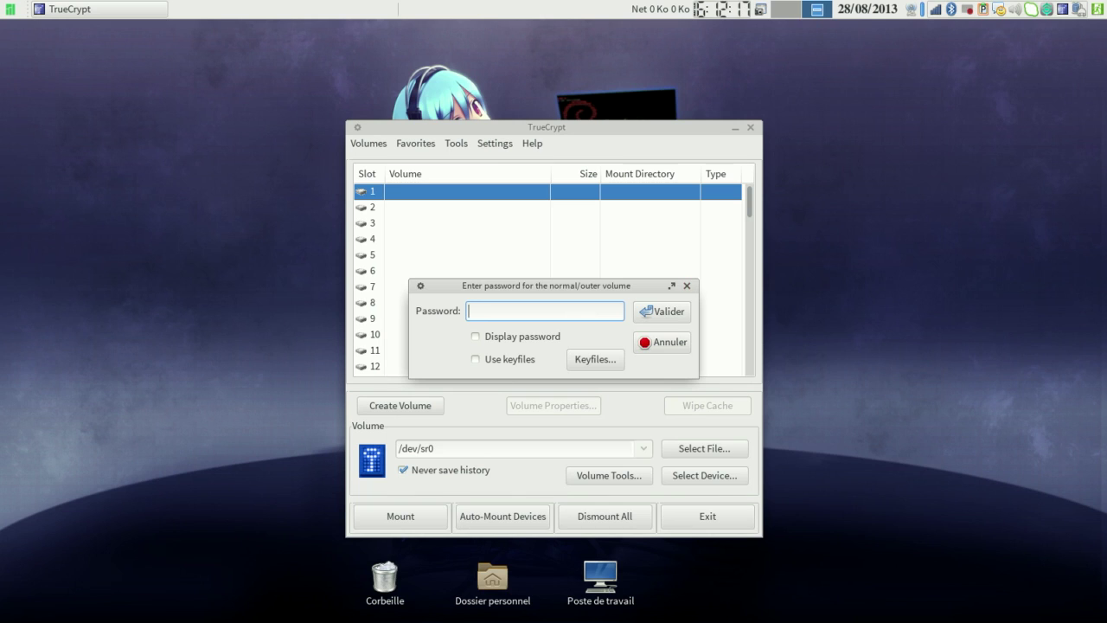
{"action": "key", "text": "Escape"}
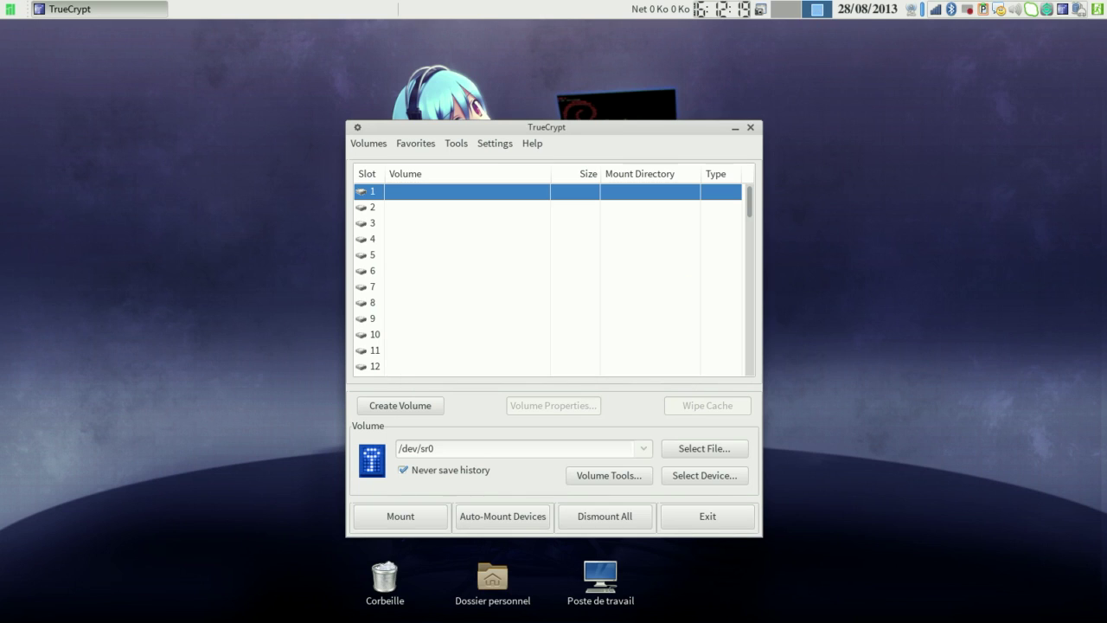
Open the Keyfile Generator and close it without generating a keyfile
{"action": "key", "text": "alt+t"}
{"action": "key", "text": "Down"}
{"action": "key", "text": "Down"}
{"action": "key", "text": "Down"}
{"action": "key", "text": "Down"}
{"action": "key", "text": "Down"}
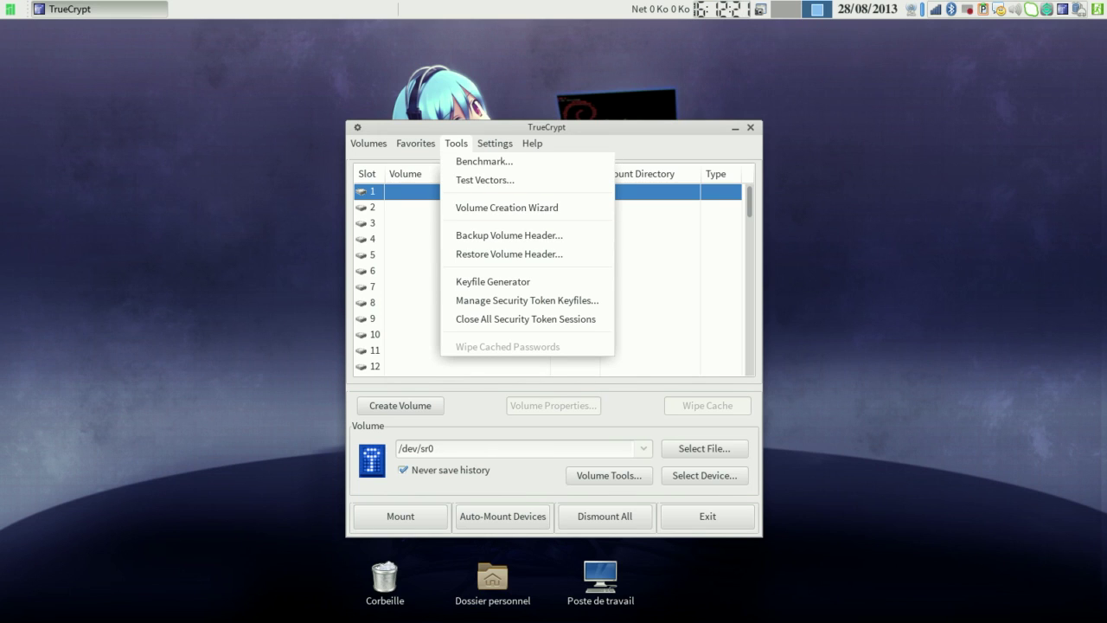
{"action": "key", "text": "Down"}
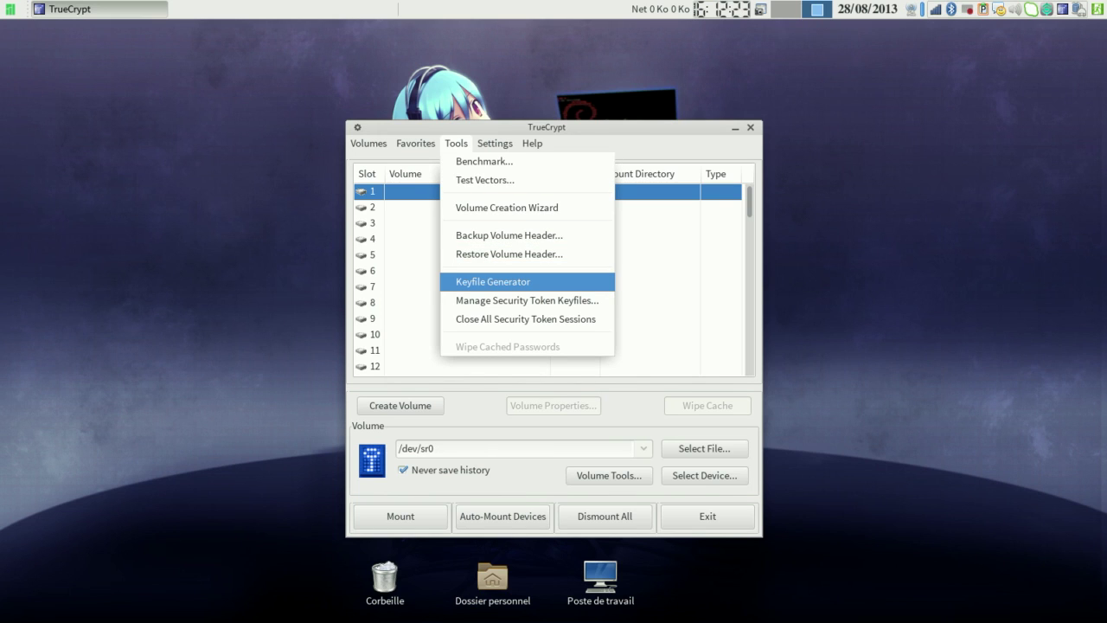
{"action": "key", "text": "Return"}
{"action": "key", "text": "Escape"}
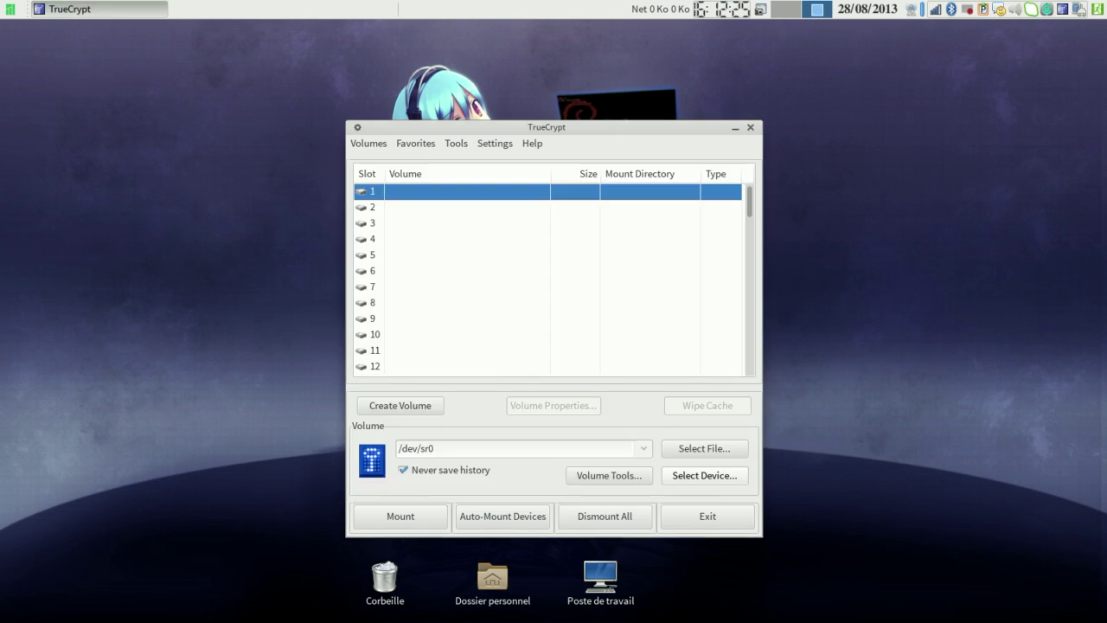
Try to open the security token keyfile management and dismiss the message
{"action": "key", "text": "alt+t"}
{"action": "key", "text": "Down"}
{"action": "key", "text": "Down"}
{"action": "key", "text": "Down"}
{"action": "key", "text": "Down"}
{"action": "key", "text": "Down"}
{"action": "key", "text": "Down"}
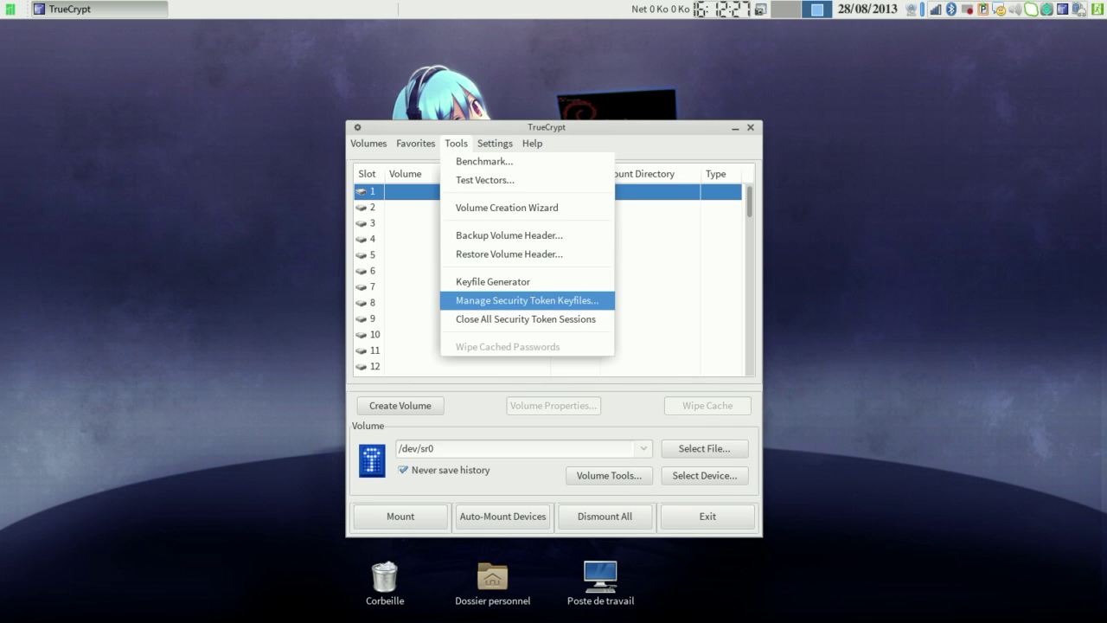
{"action": "key", "text": "Return"}
{"action": "key", "text": "Return"}
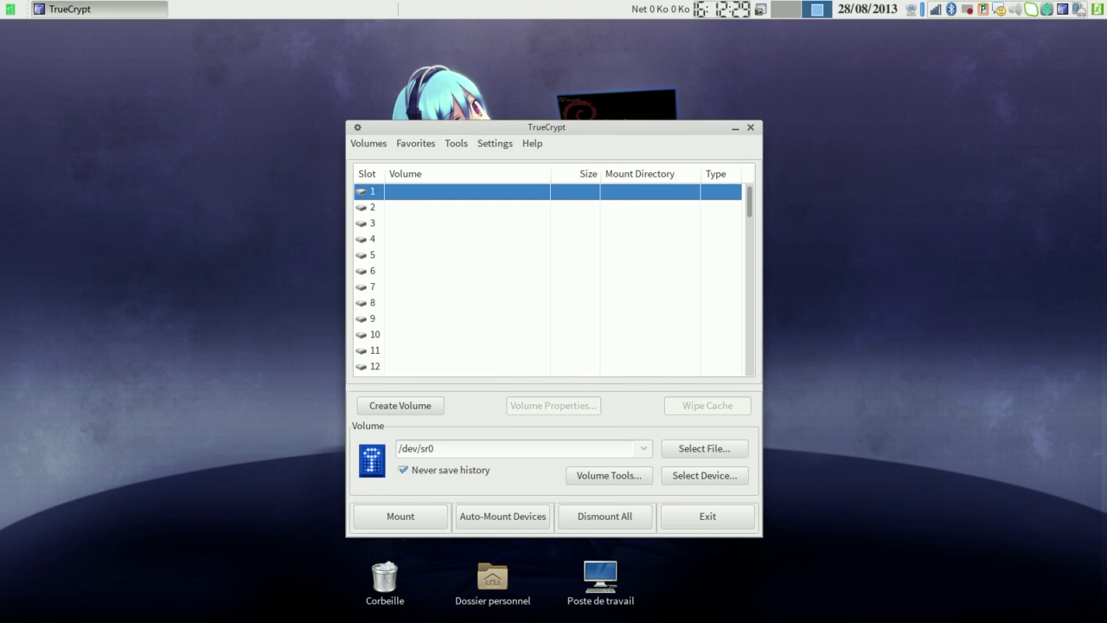
Look over the remaining security token tools, examine the default keyfiles settings, and cancel without changes
{"action": "key", "text": "alt+t"}
{"action": "key", "text": "Down"}
{"action": "key", "text": "Down"}
{"action": "key", "text": "Down"}
{"action": "key", "text": "Down"}
{"action": "key", "text": "Down"}
{"action": "key", "text": "Down"}
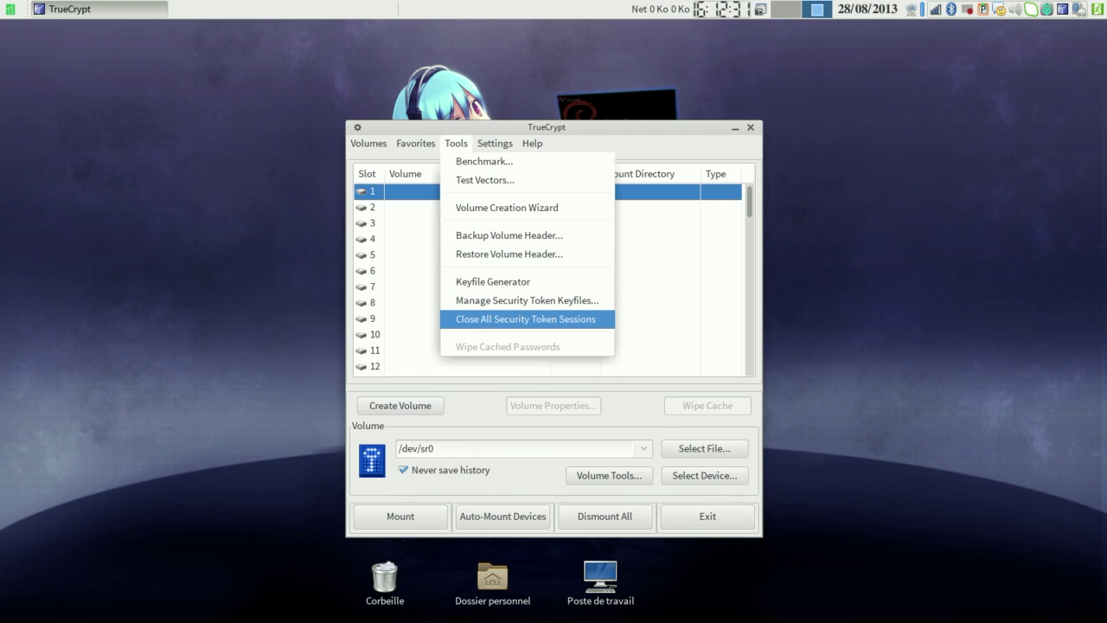
{"action": "key", "text": "Right"}
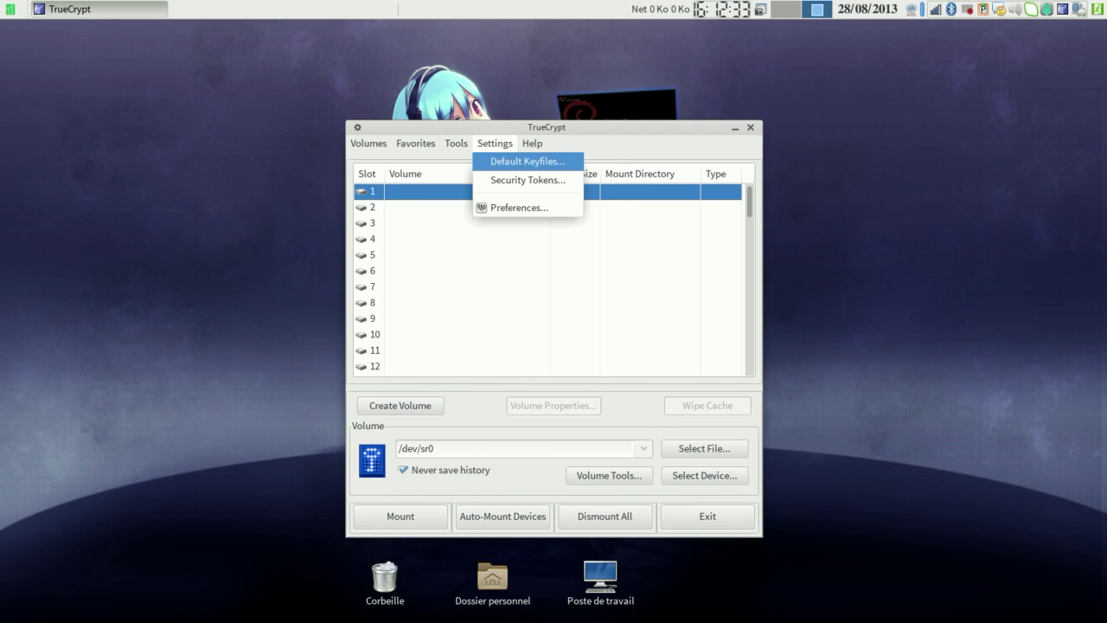
{"action": "key", "text": "Return"}
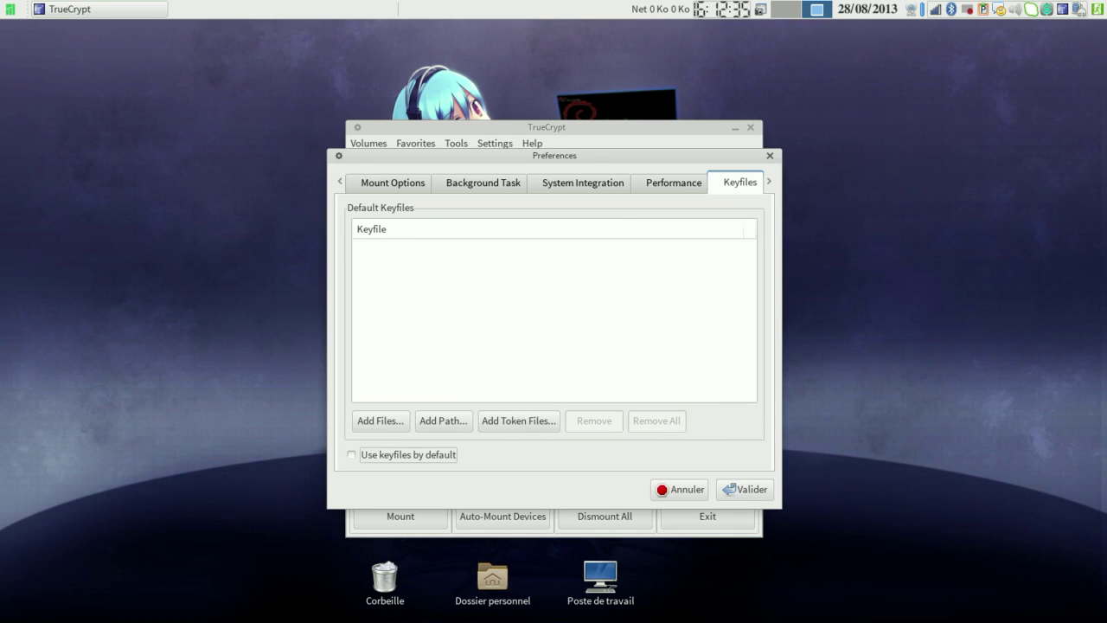
{"action": "left_click", "coordinate": [683, 483]}
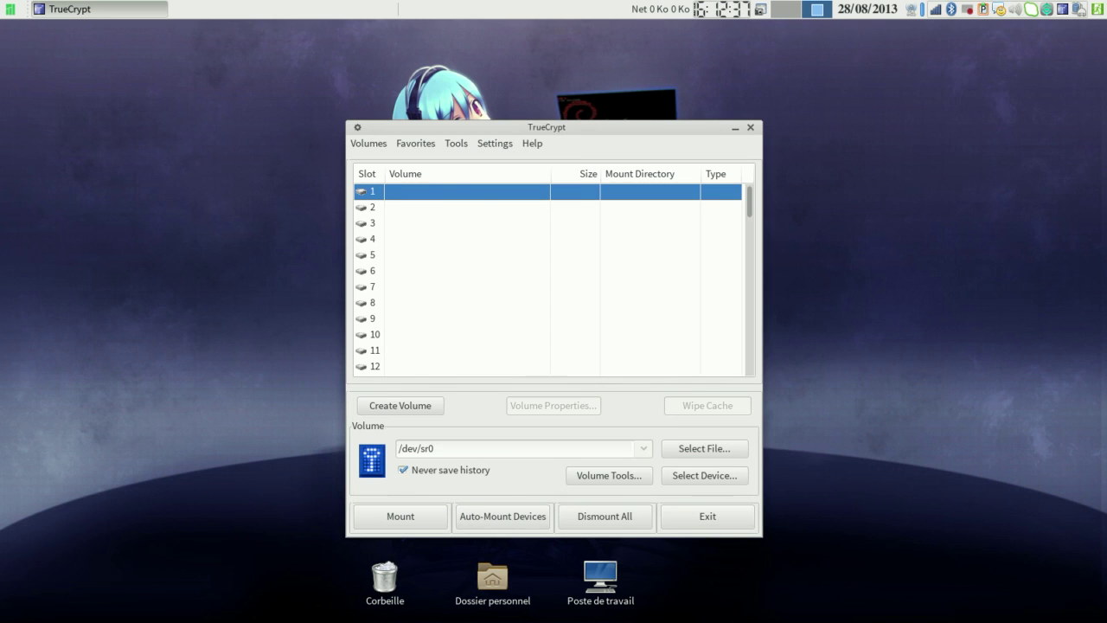
Open the Security Tokens settings and close them without changes
{"action": "left_click", "coordinate": [495, 144]}
{"action": "key", "text": "Down"}
{"action": "key", "text": "Down"}
{"action": "key", "text": "Return"}
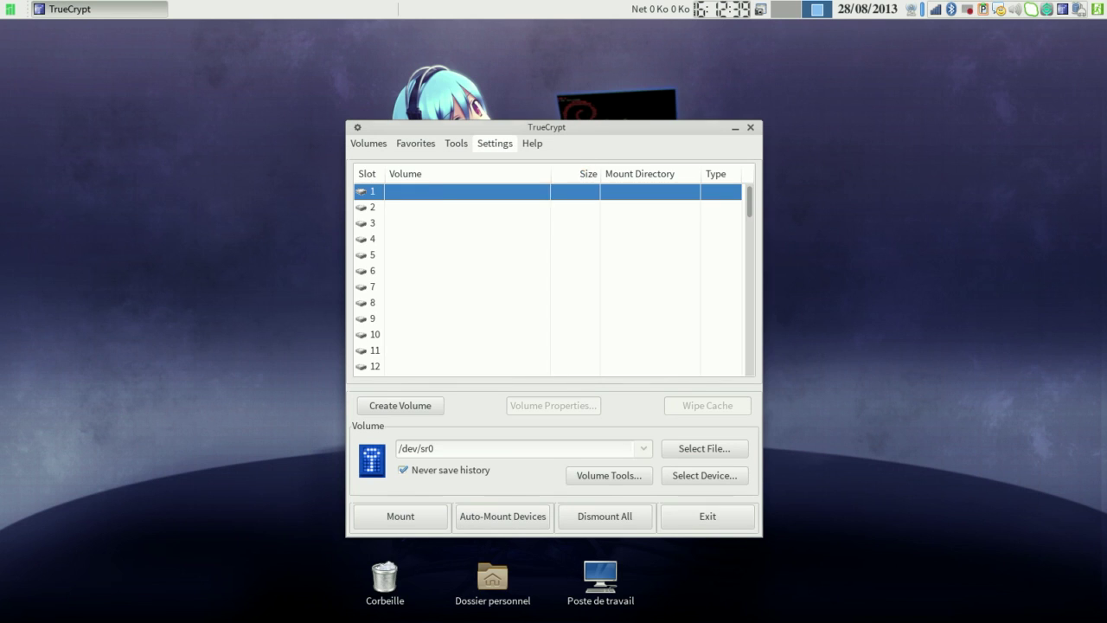
{"action": "key", "text": "Escape"}
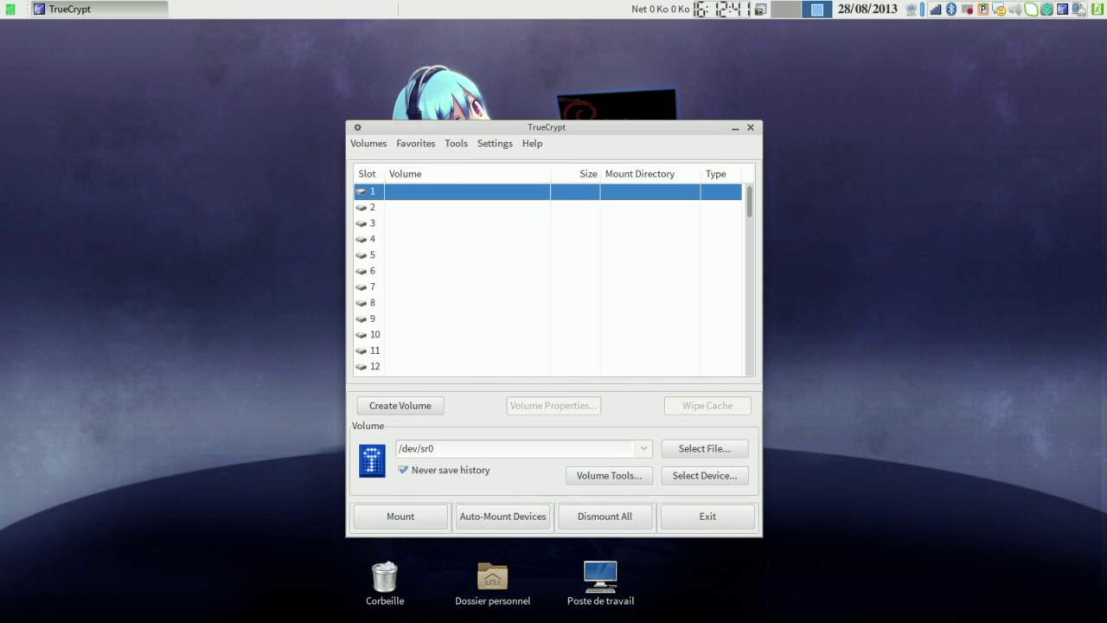
Examine the preferences from Security and Mount Options through System Integration and Performance to Security Tokens, and cancel without changes
{"action": "key", "text": "alt+s"}
{"action": "key", "text": "Up"}
{"action": "key", "text": "Return"}
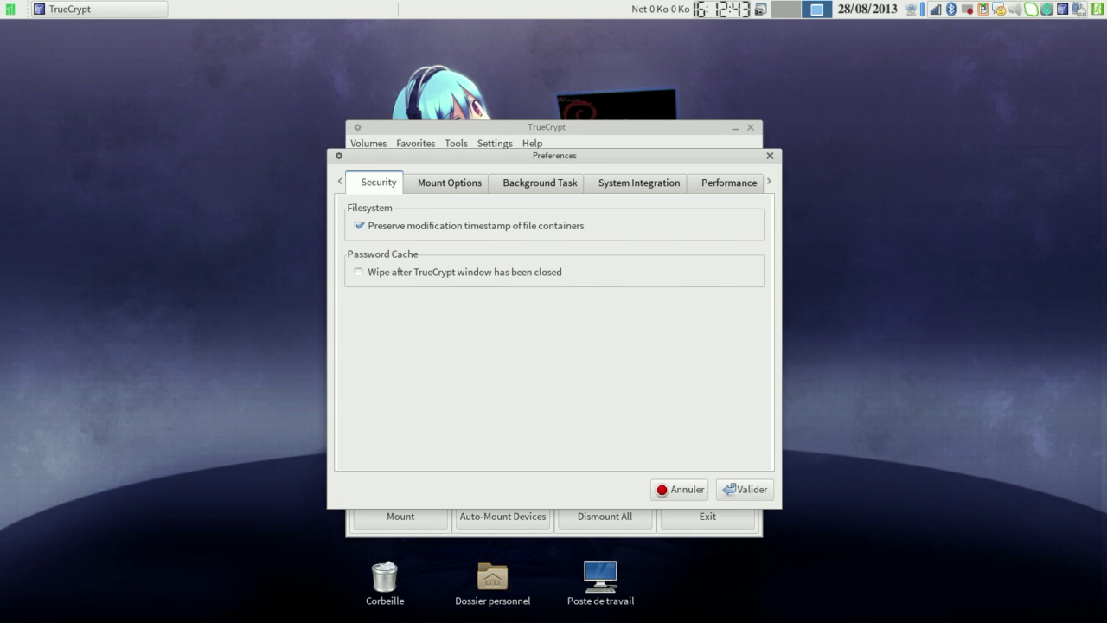
{"action": "key", "text": "ctrl+Page_Down"}
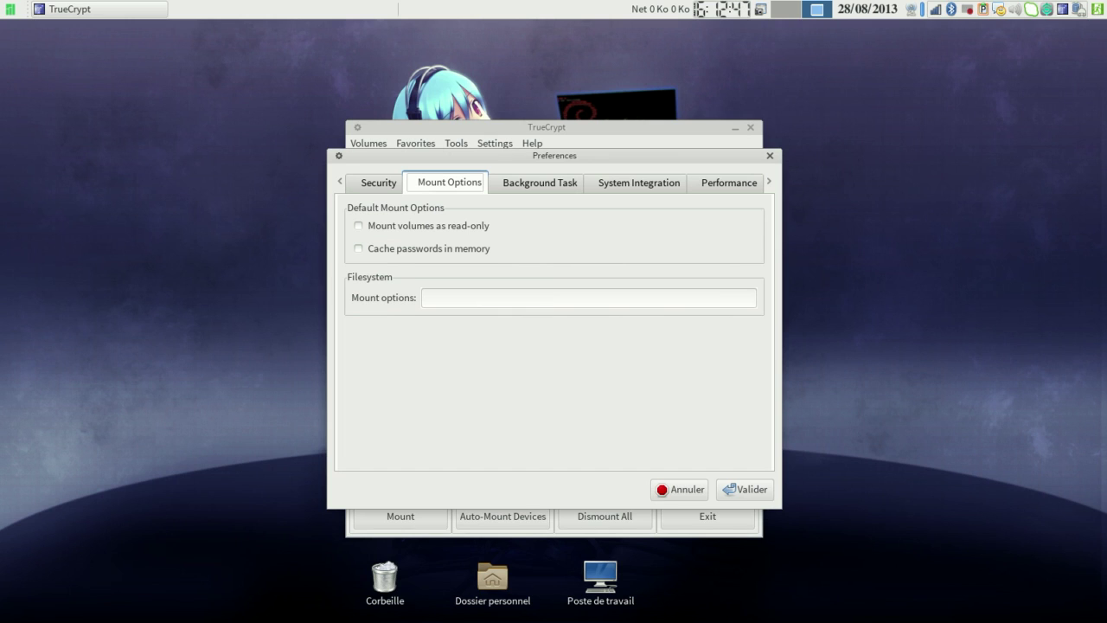
{"action": "key", "text": "Right"}
{"action": "key", "text": "Right"}
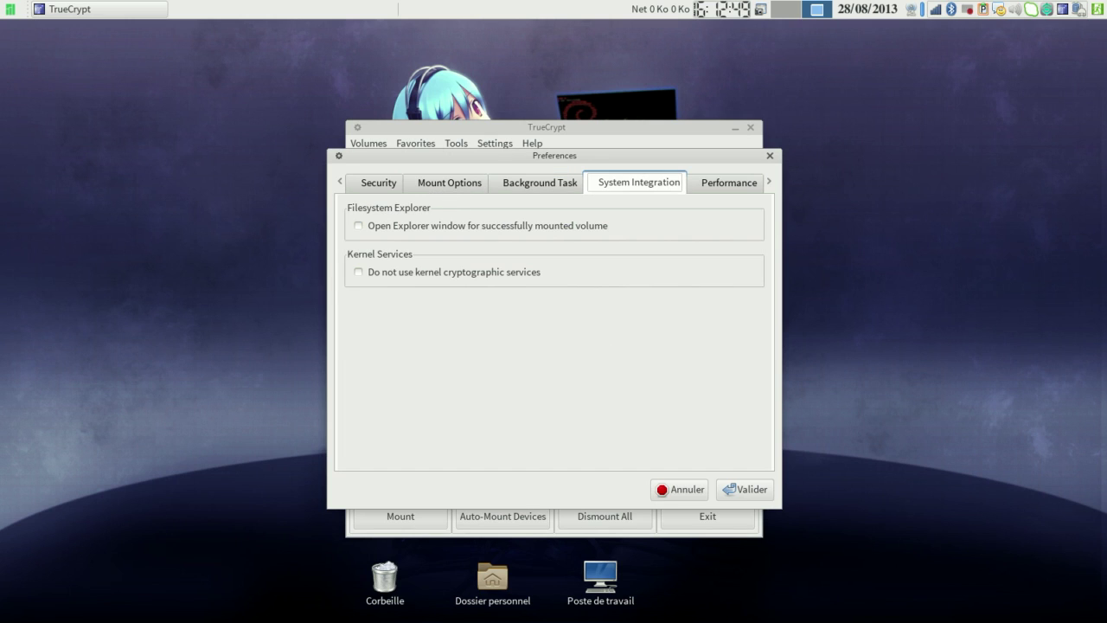
{"action": "key", "text": "Right"}
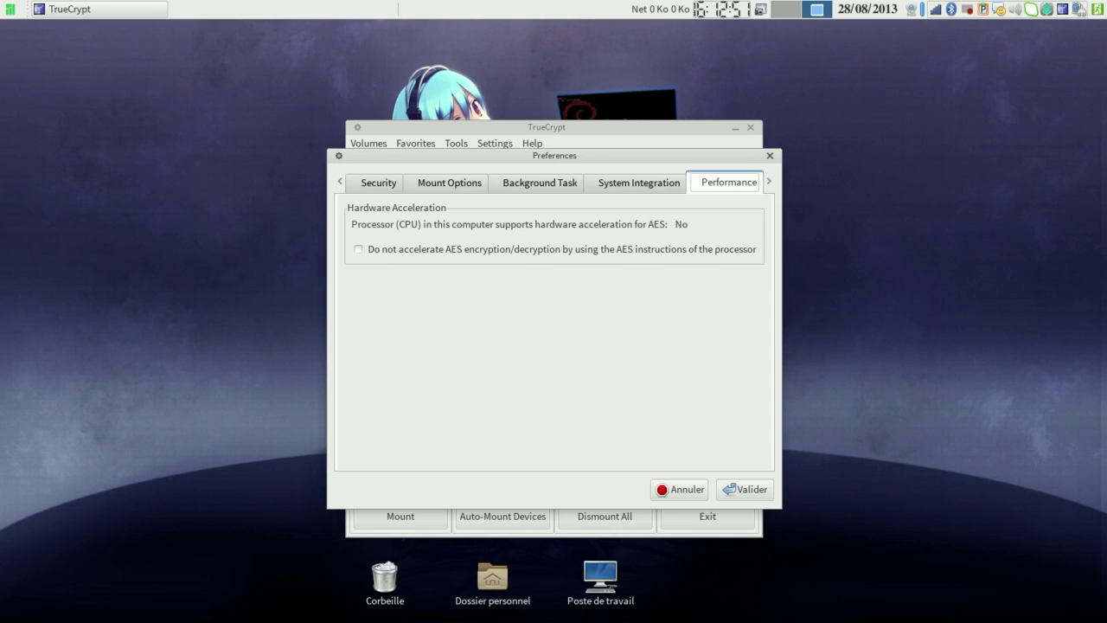
{"action": "key", "text": "Right"}
{"action": "key", "text": "Right"}
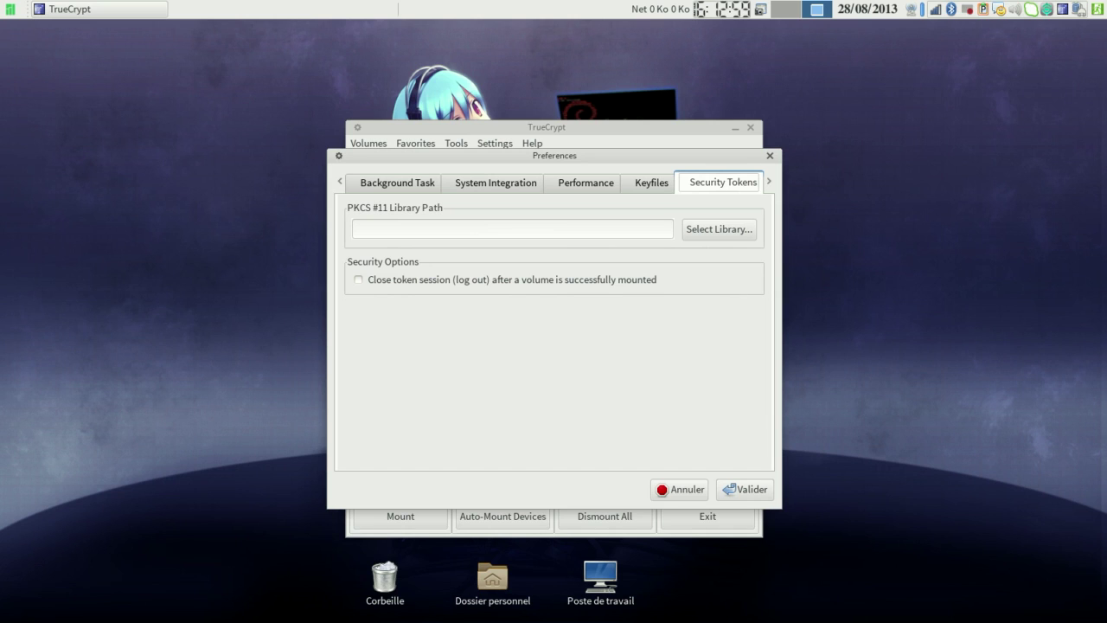
{"action": "left_click_drag", "start_coordinate": [555, 156], "coordinate": [596, 149]}
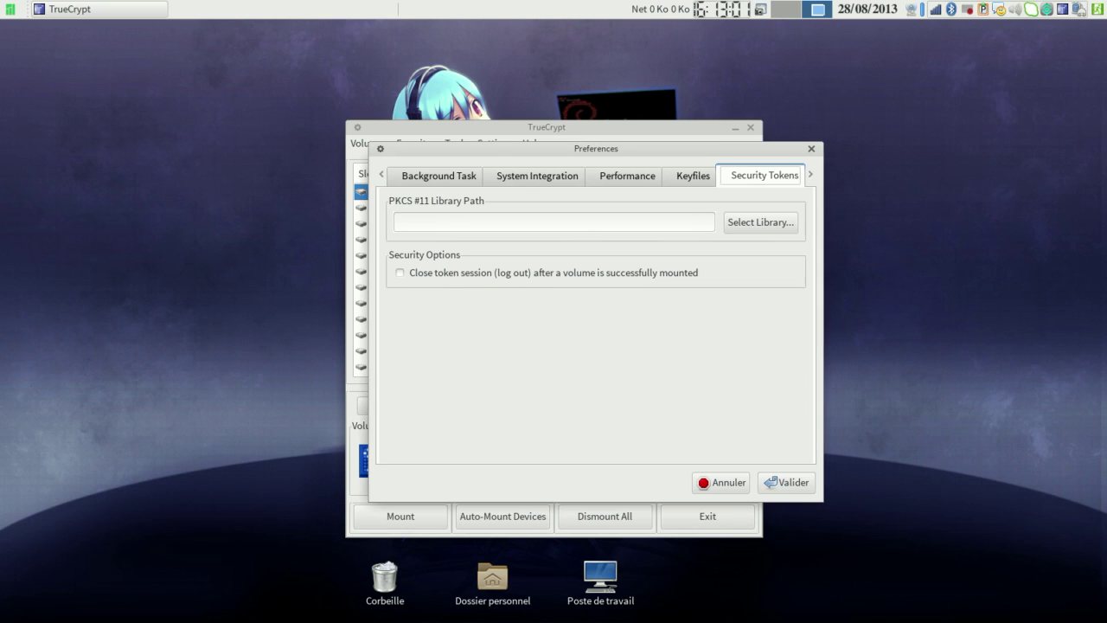
{"action": "left_click", "coordinate": [723, 482]}
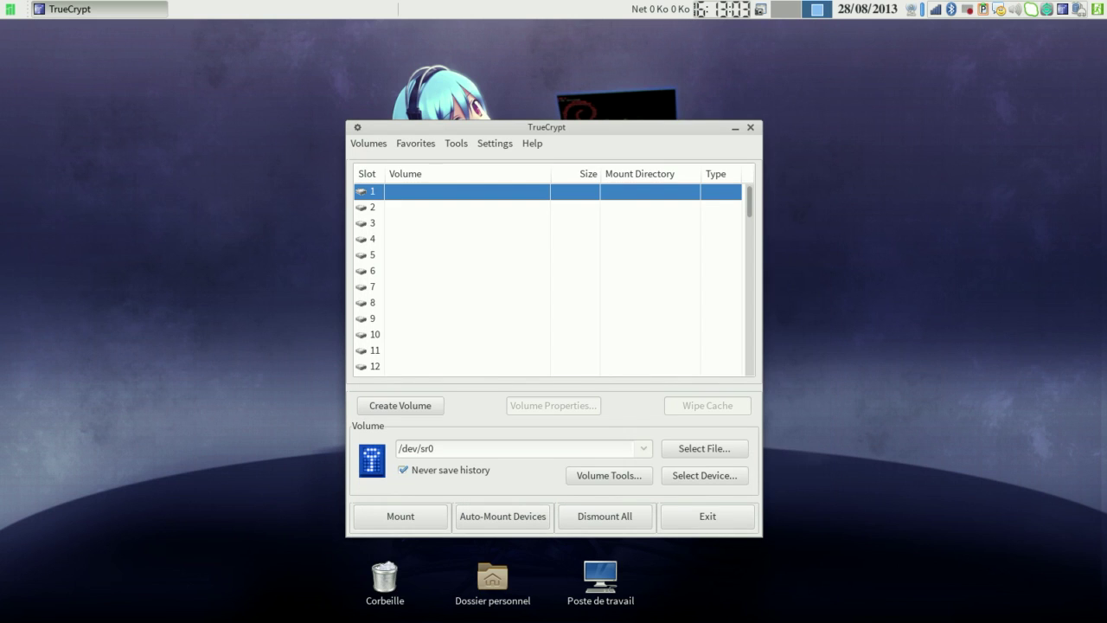
Look over the available help resources and open the program's About information
{"action": "key", "text": "alt+h"}
{"action": "key", "text": "Down"}
{"action": "key", "text": "Down"}
{"action": "key", "text": "Down"}
{"action": "key", "text": "Down"}
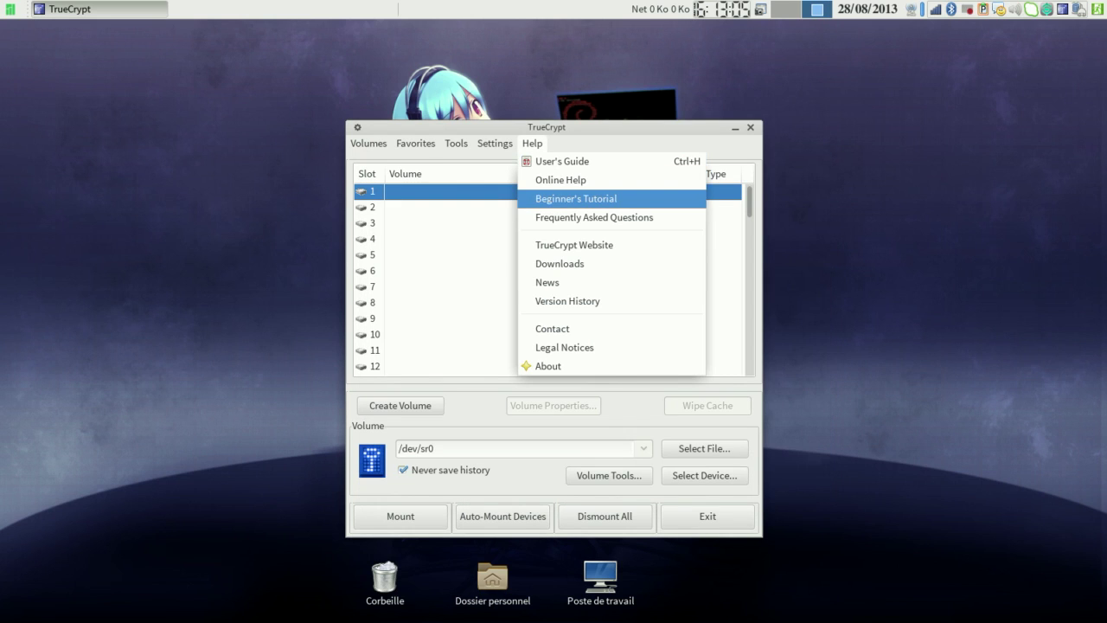
{"action": "key", "text": "Down"}
{"action": "key", "text": "Down"}
{"action": "key", "text": "Down"}
{"action": "key", "text": "Down"}
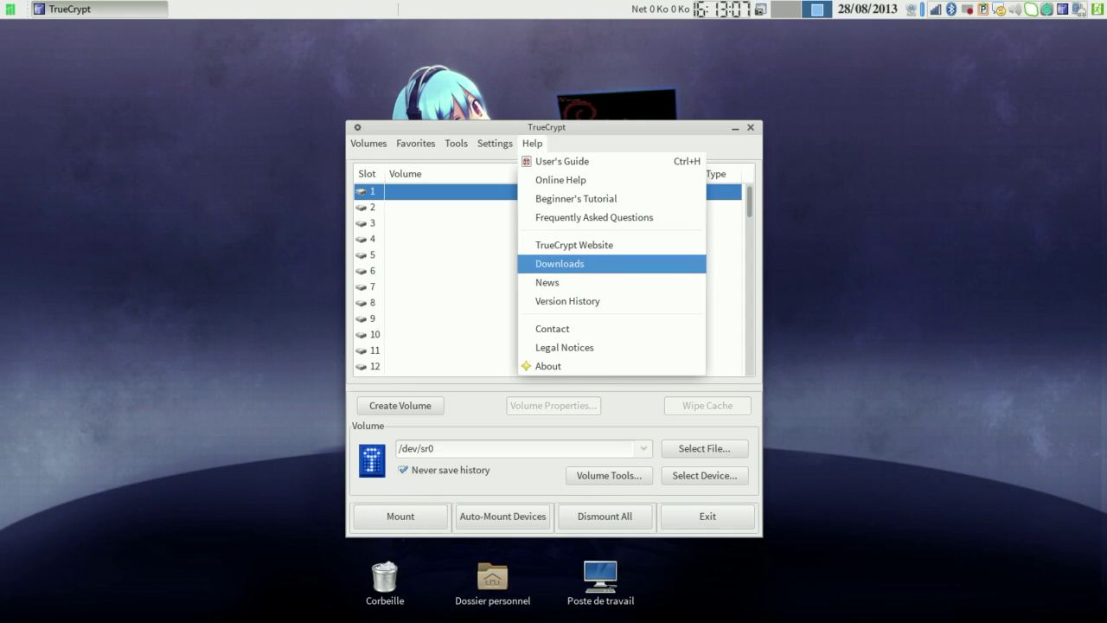
{"action": "key", "text": "Down"}
{"action": "key", "text": "Down"}
{"action": "key", "text": "Down"}
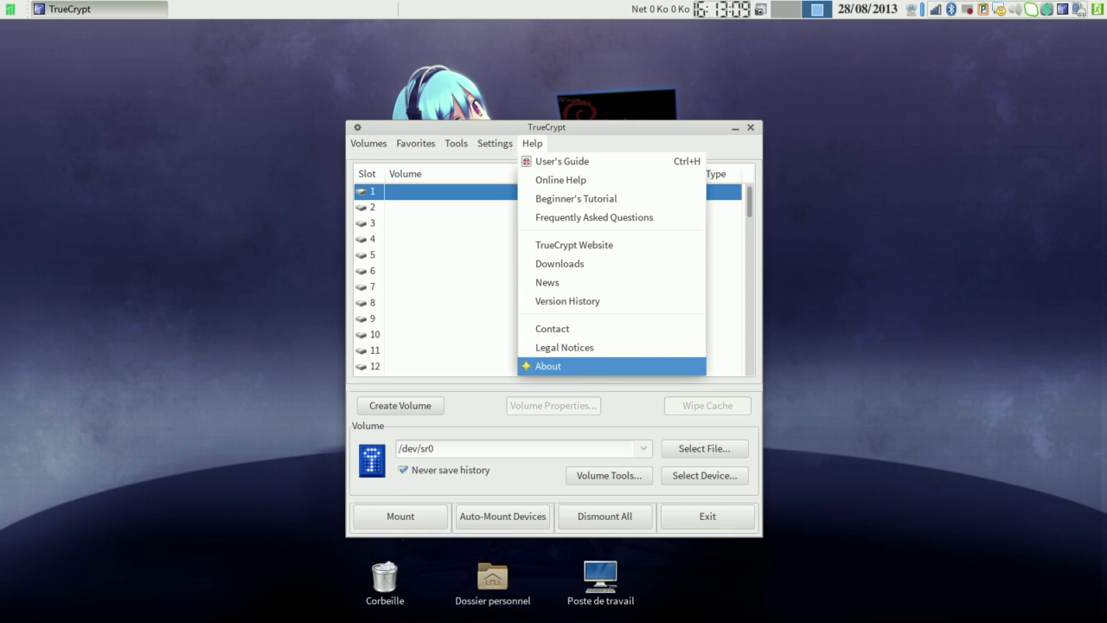
{"action": "key", "text": "Return"}
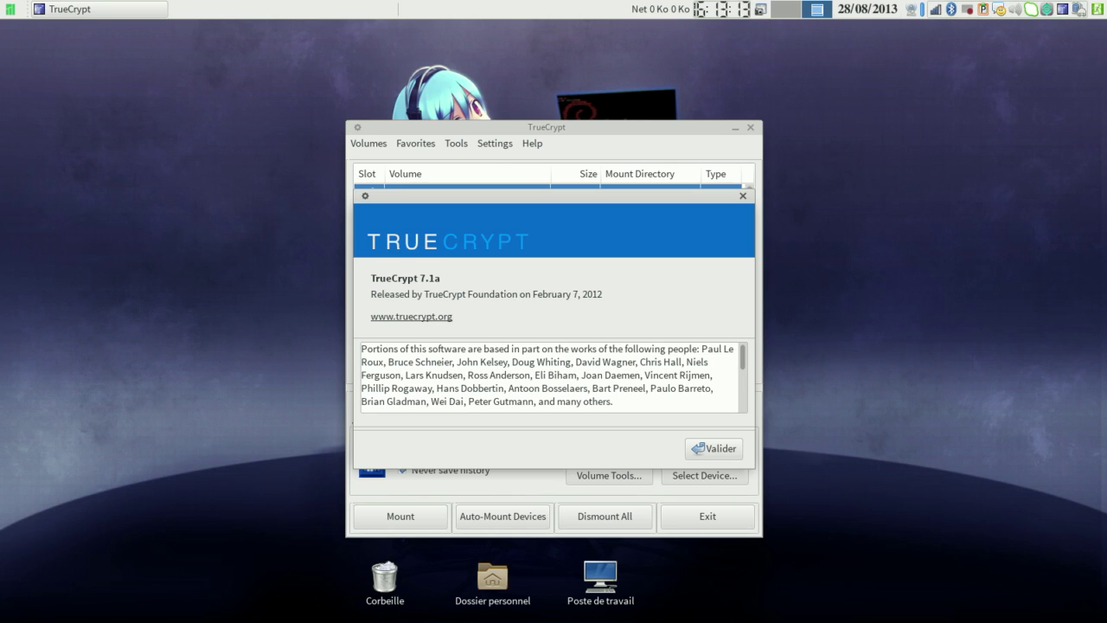
{"action": "left_click", "coordinate": [967, 9]}
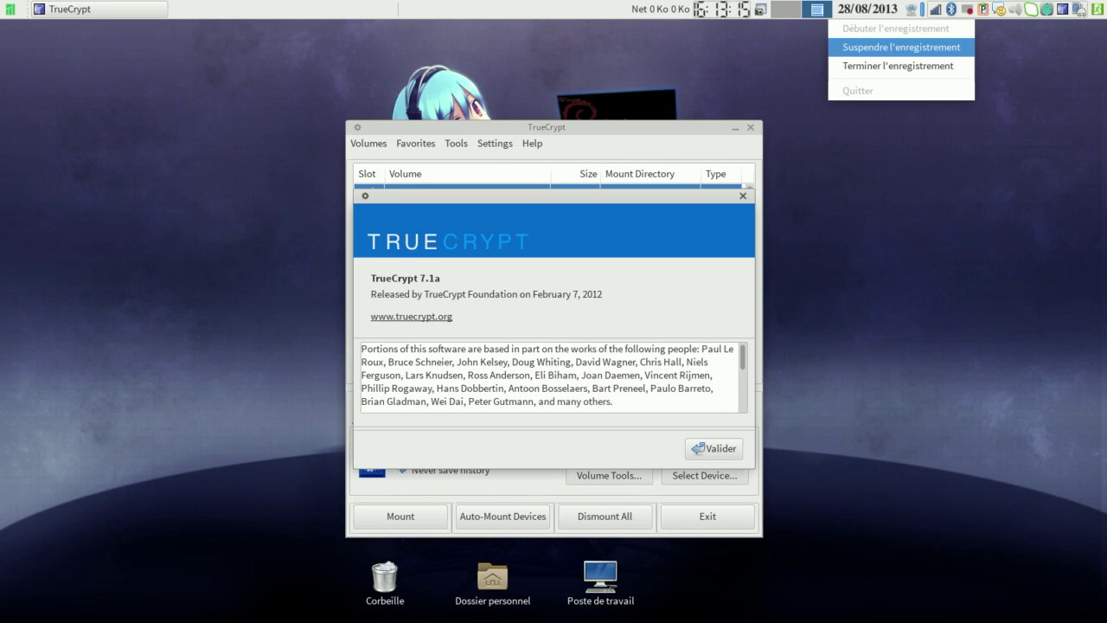